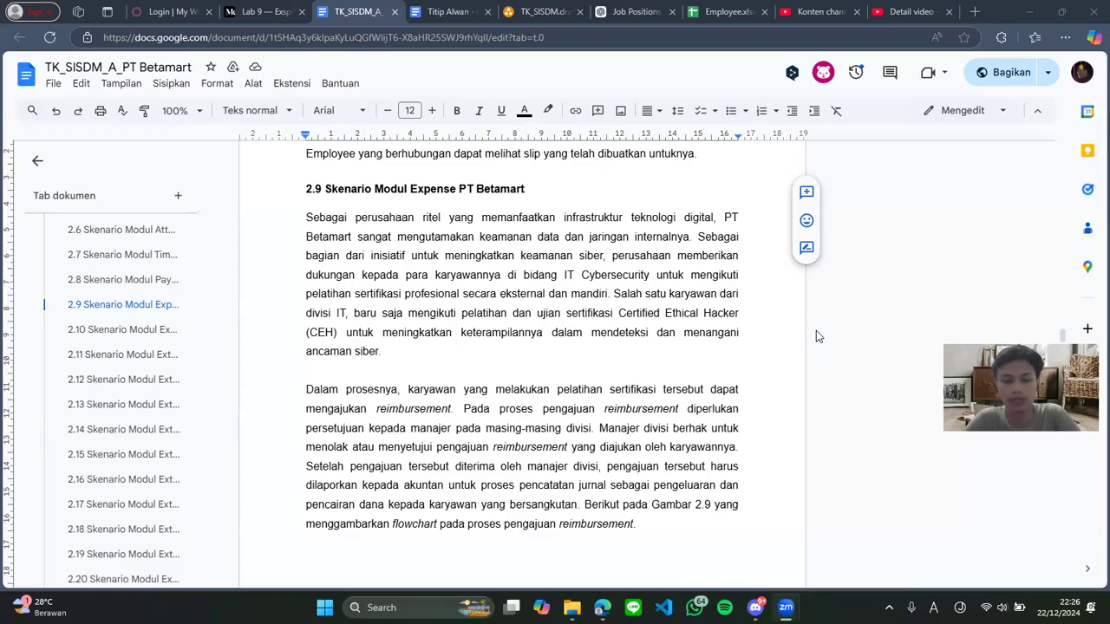
Scroll section 2.9 down to the Figure 2.9 reimbursement submission flowchart and its caption
scroll(774, 308, "down", 1)
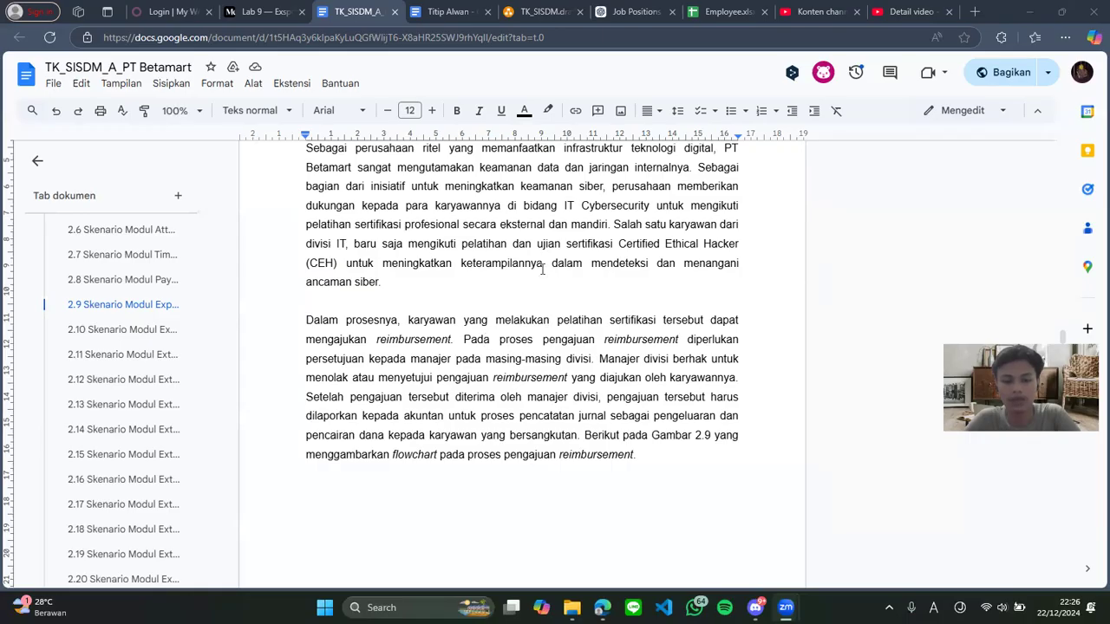
scroll(486, 326, "down", 1)
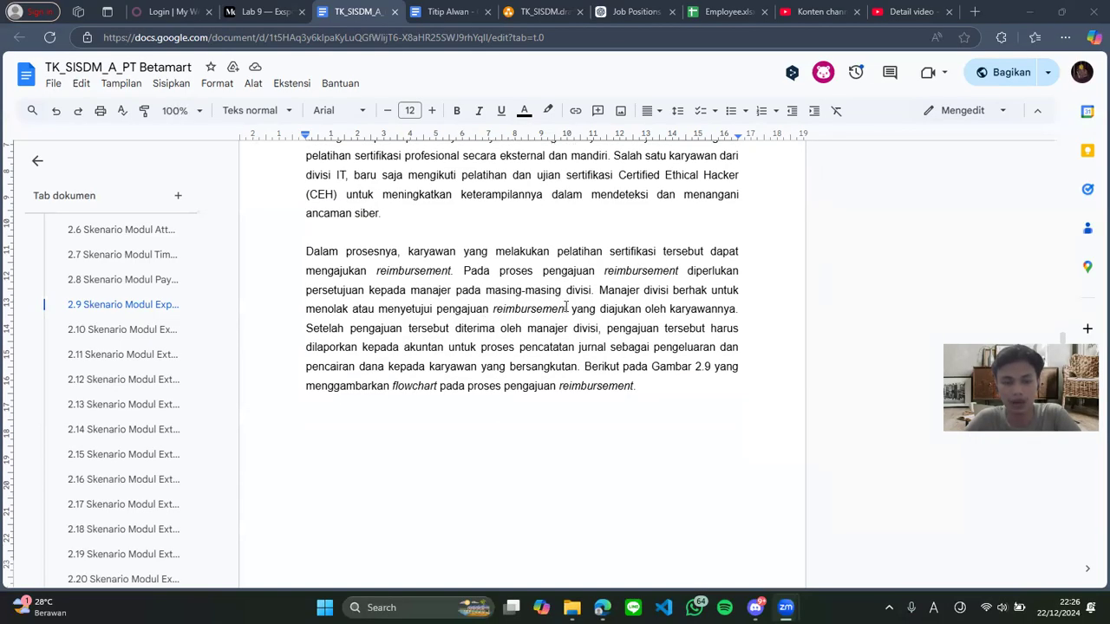
scroll(564, 308, "down", 5)
scroll(564, 308, "down", 3)
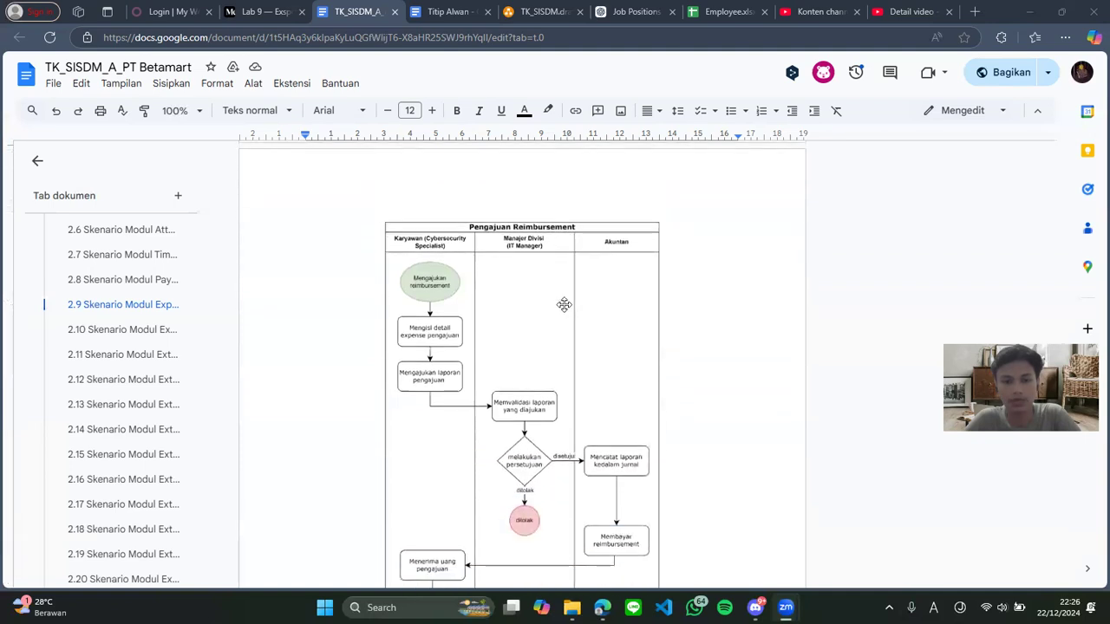
scroll(637, 304, "down", 1)
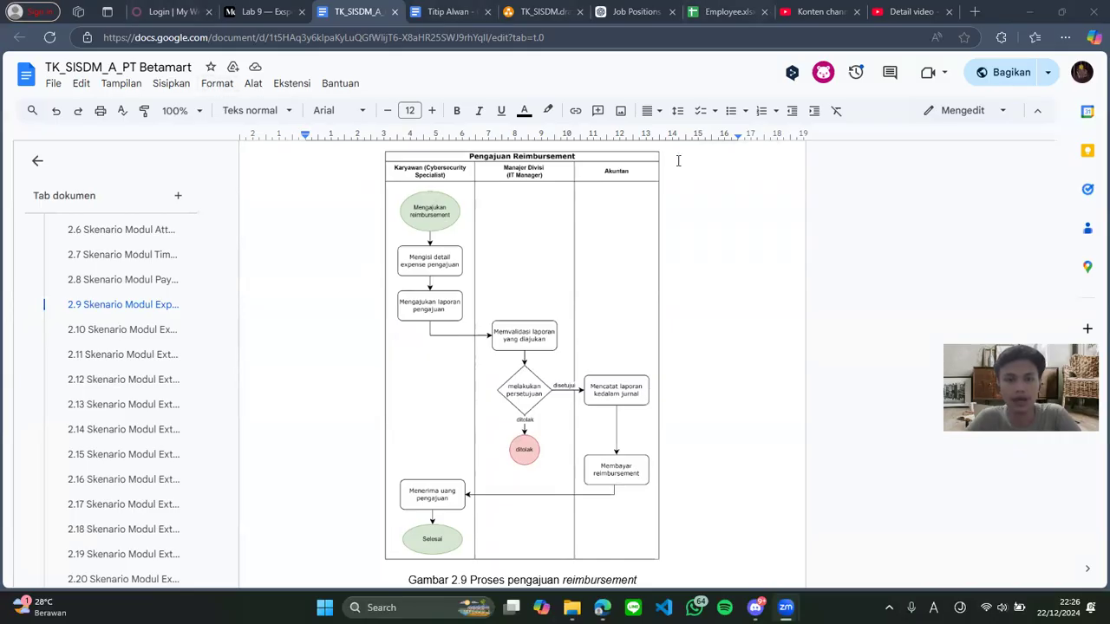
Select the Cybersecurity Specialist's name in cell A79 of Employee.xlsx, then return to Odoo's login page
left_click(724, 9)
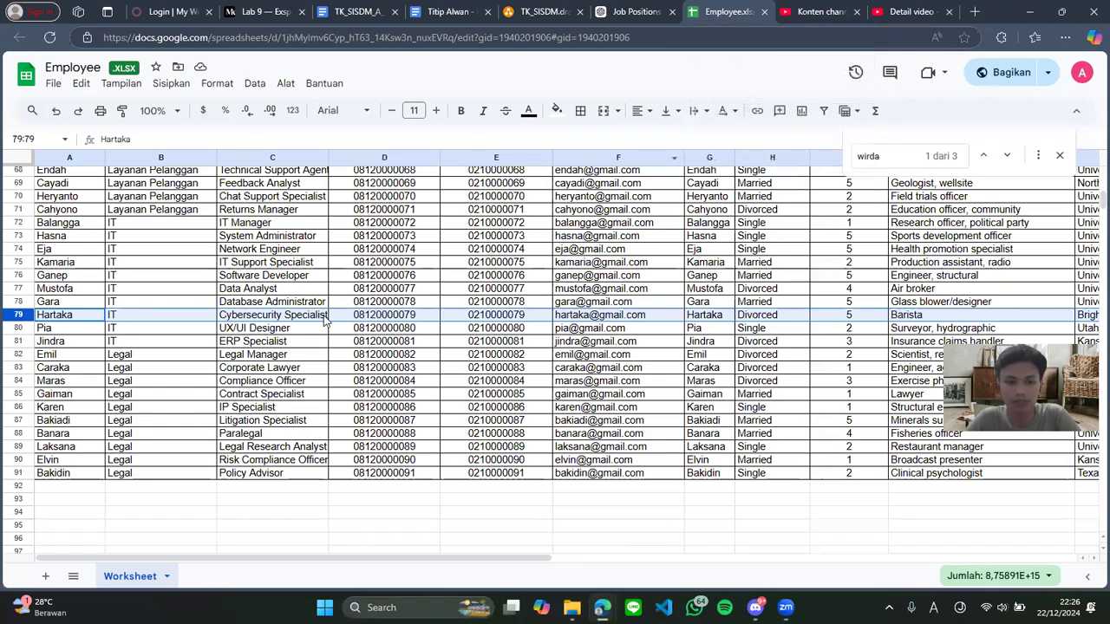
left_click(67, 318)
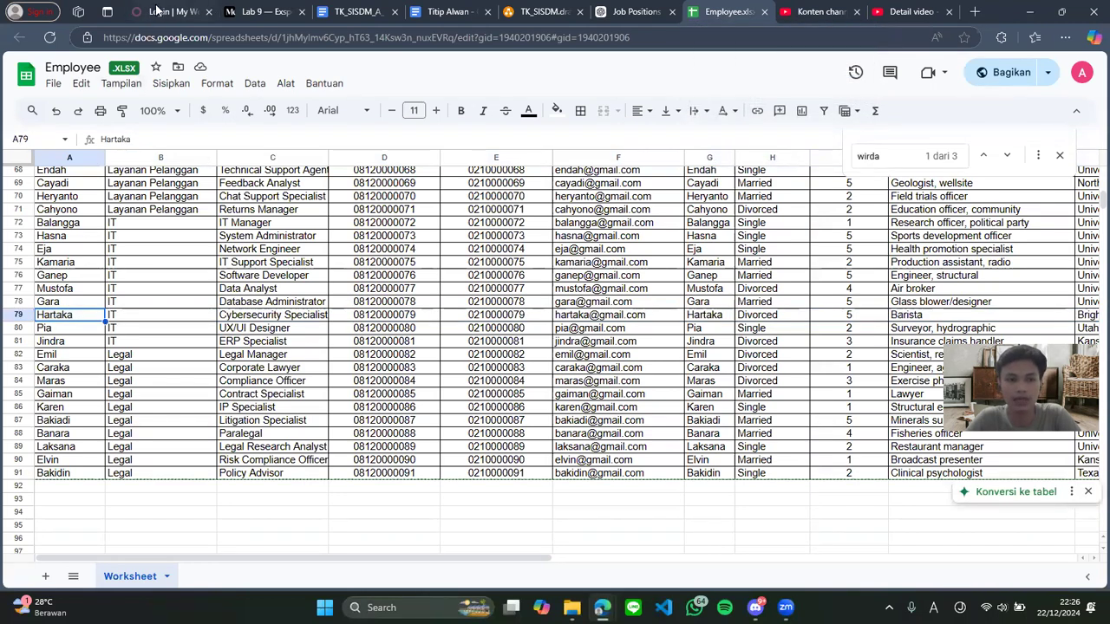
key("ctrl+1")
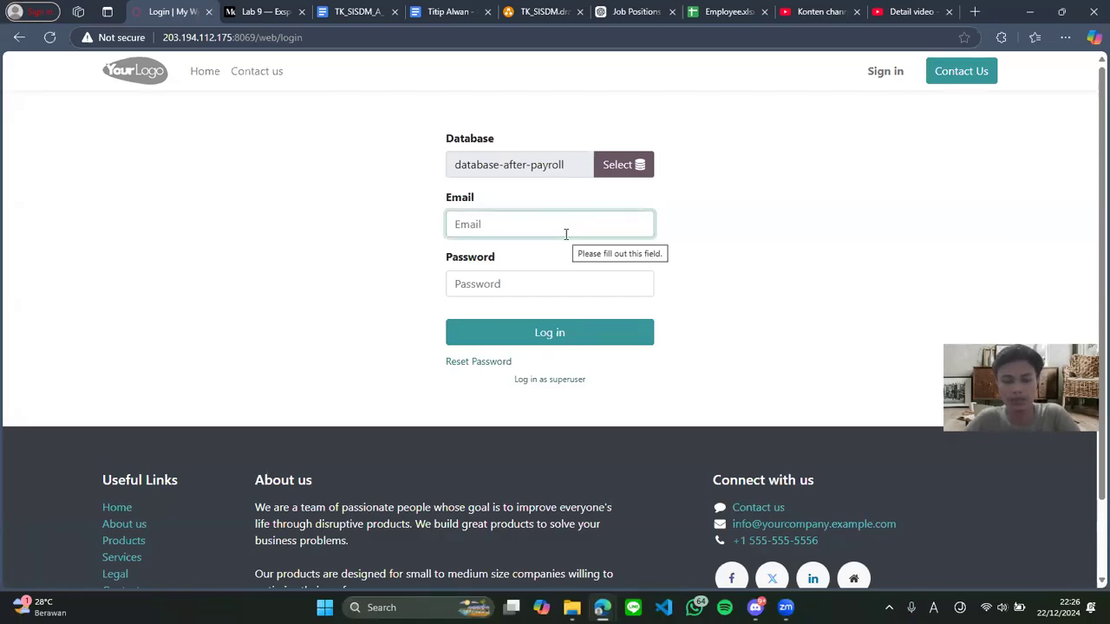
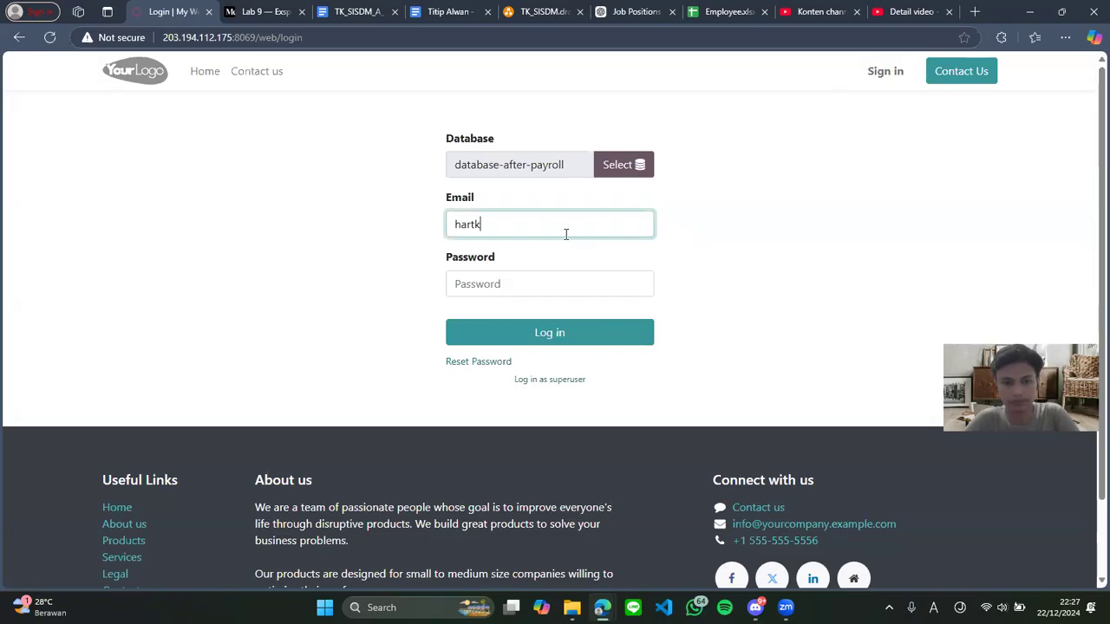
Log in with the employee's e-mail and password, then open the Expenses app's My Expenses list
key("Tab")
type("a")
key("Tab")
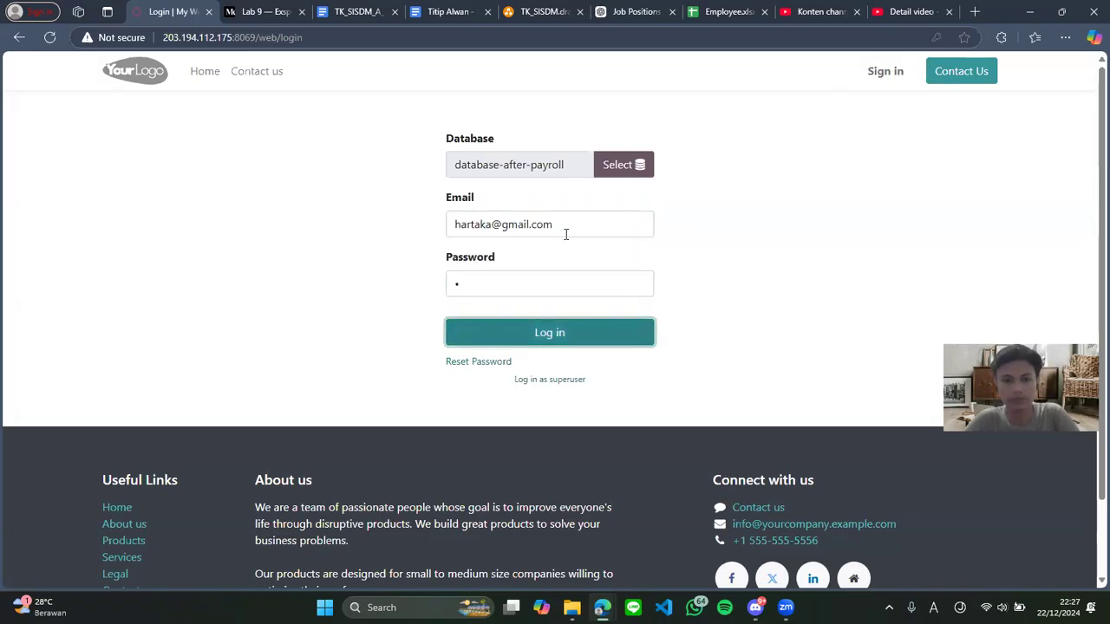
key("Return")
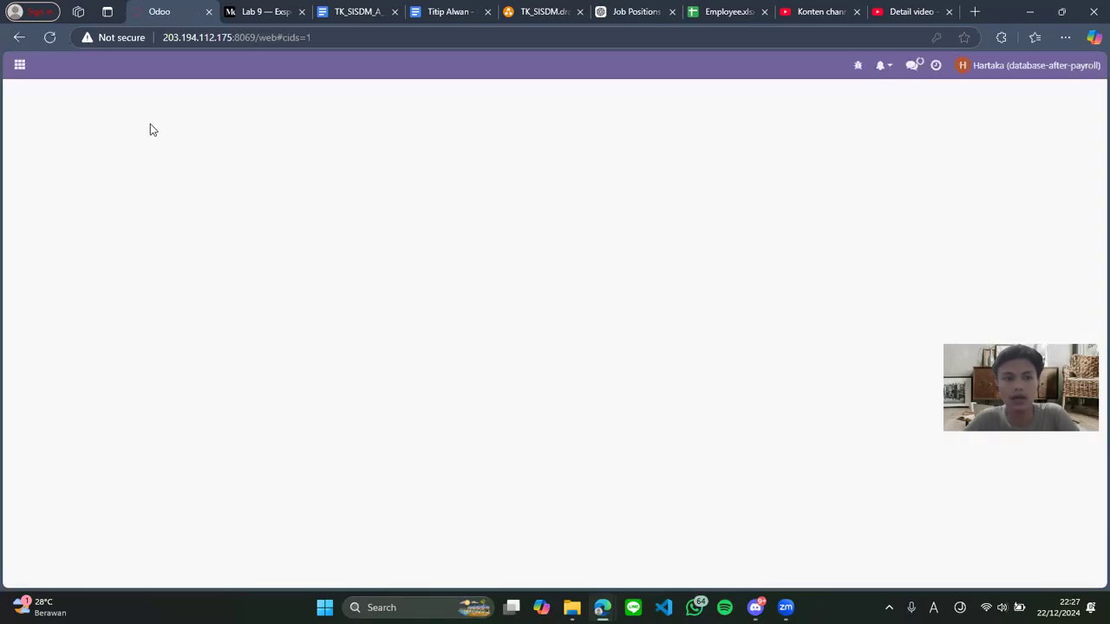
left_click(20, 65)
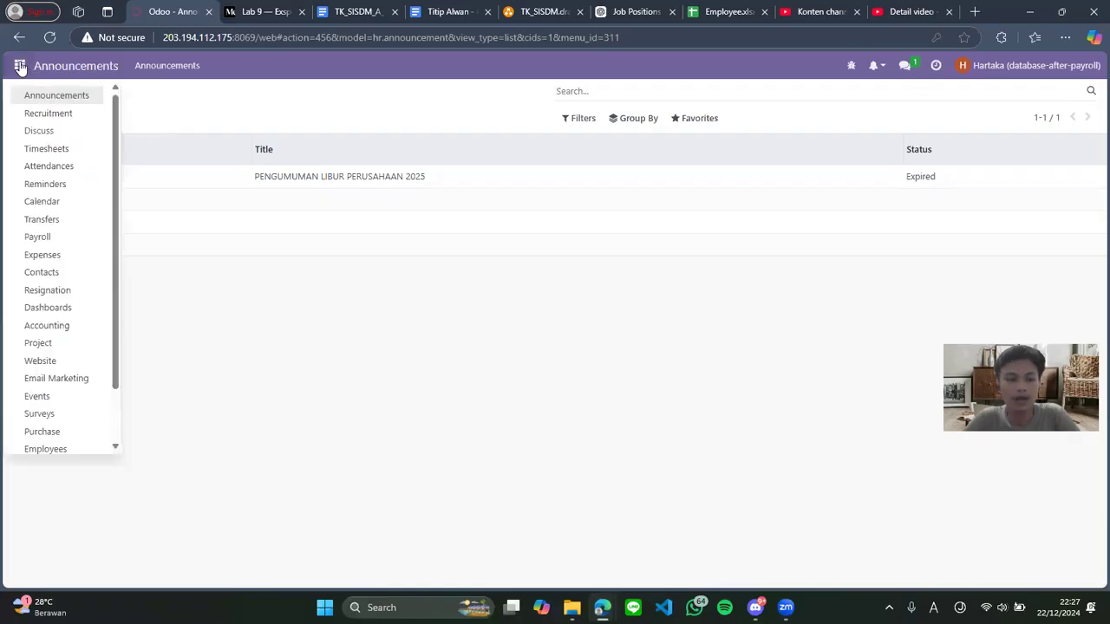
left_click(67, 255)
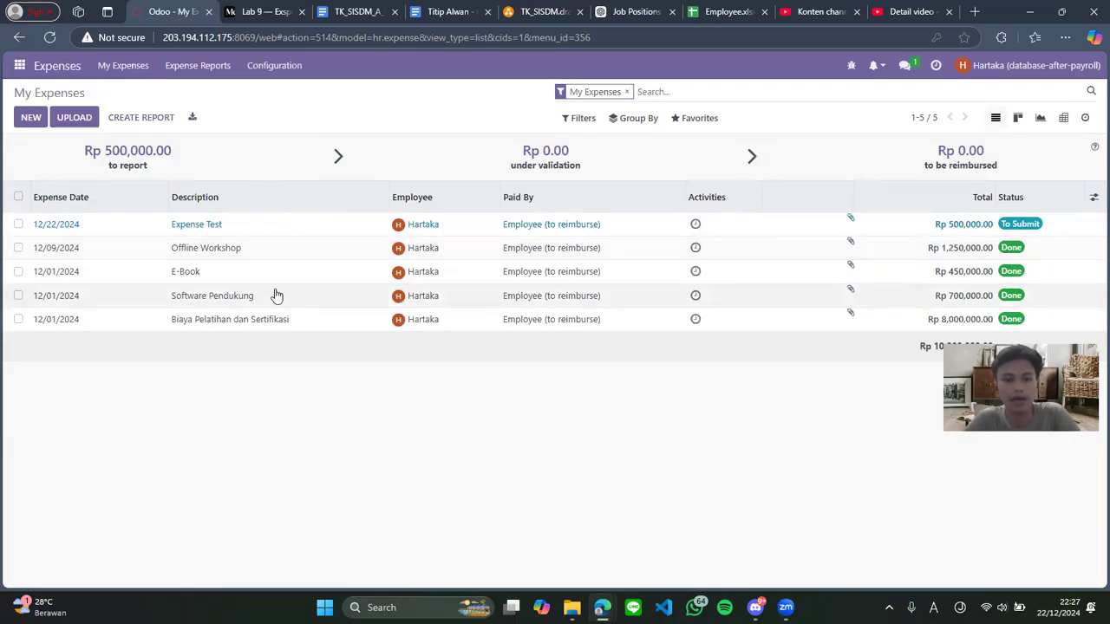
left_click(291, 231)
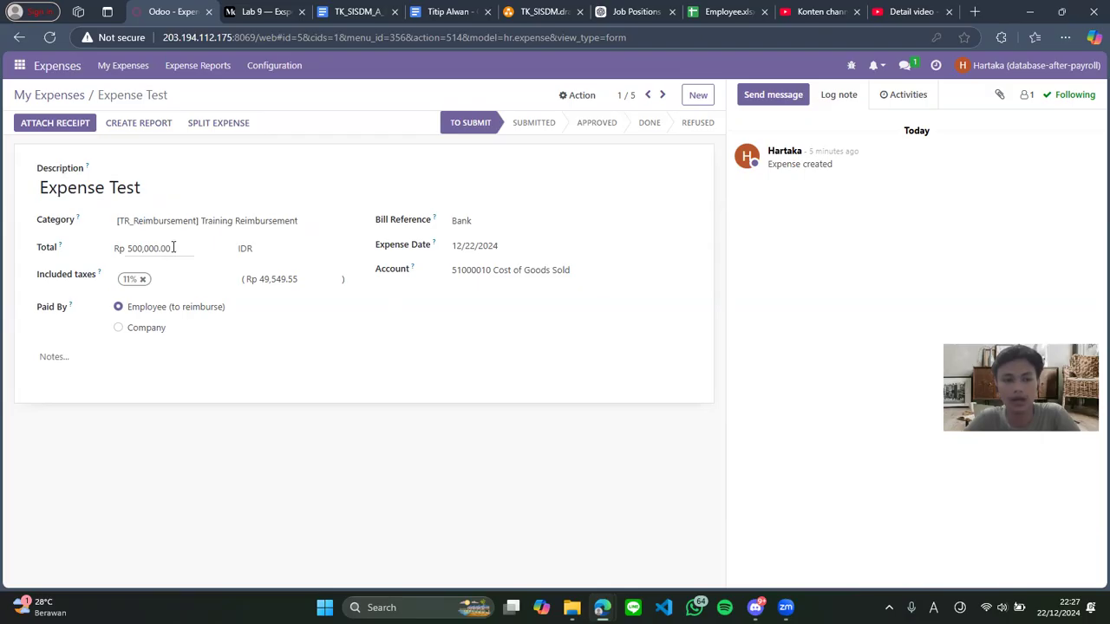
left_click_drag(176, 247, 122, 248)
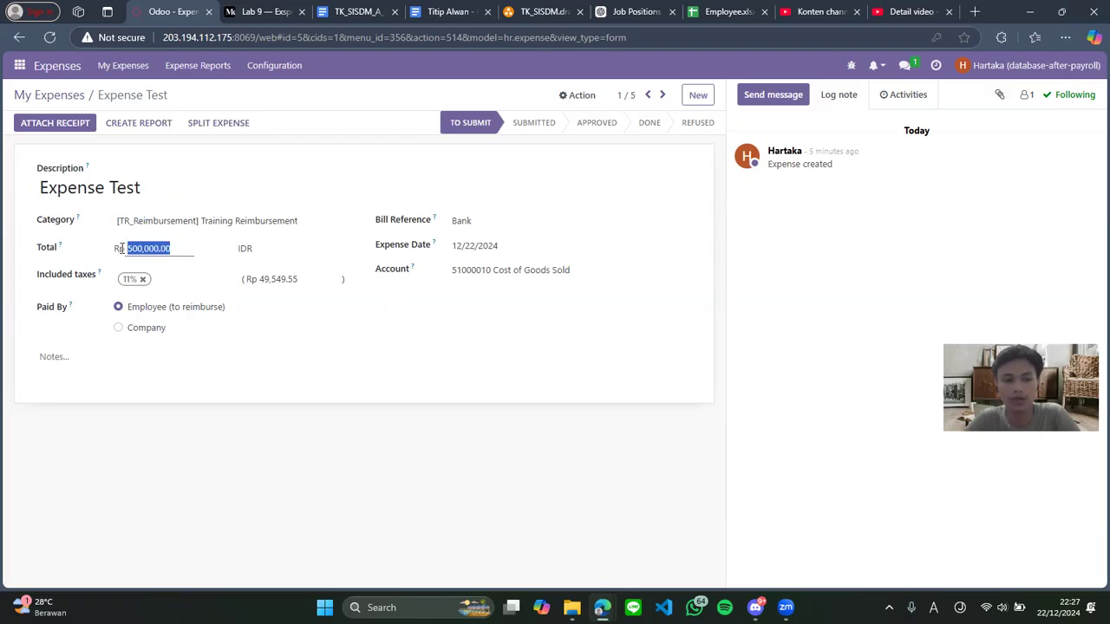
left_click(275, 416)
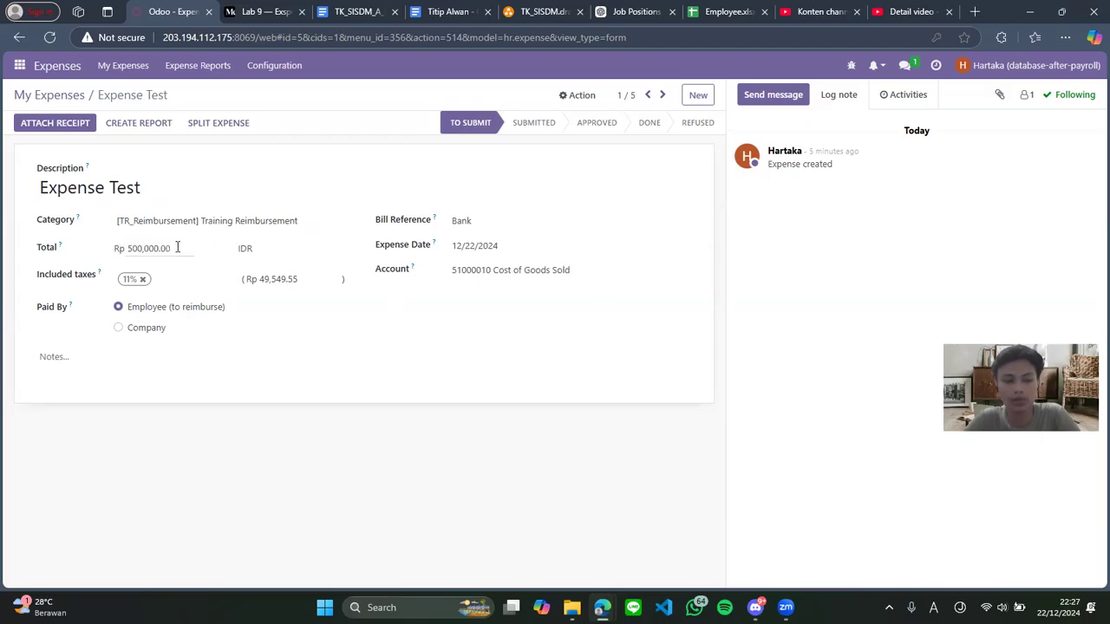
left_click(59, 98)
left_click(353, 12)
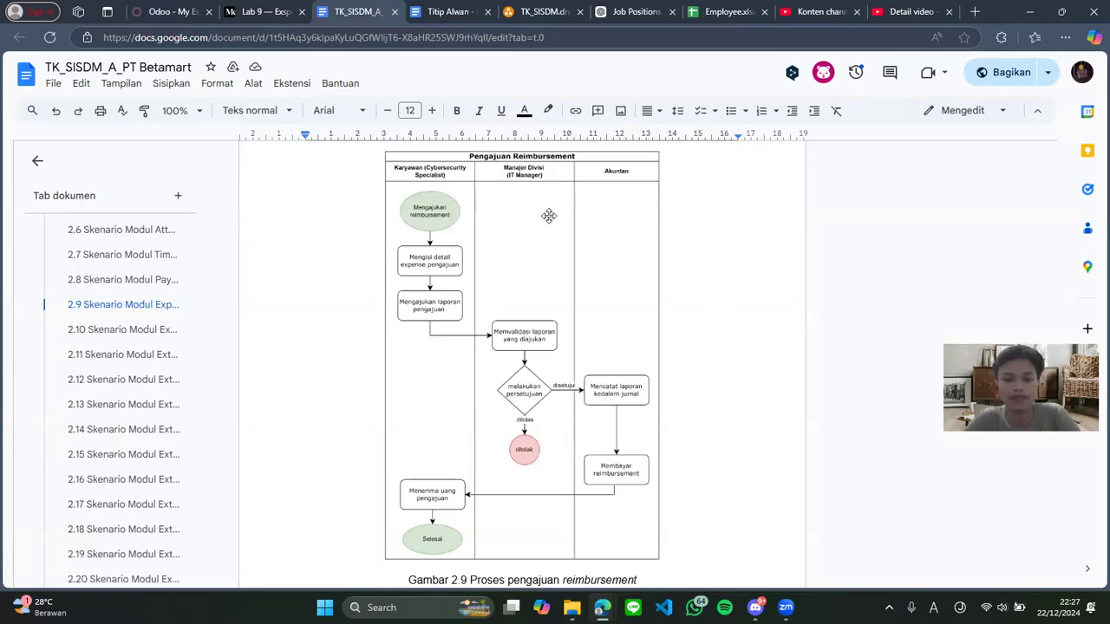
left_click(176, 11)
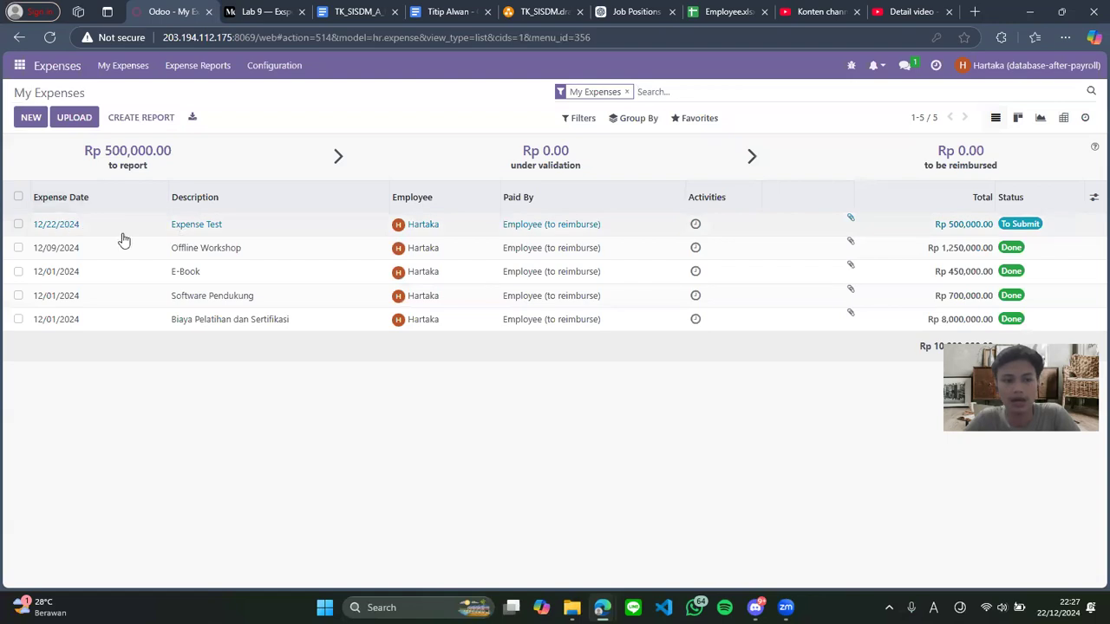
left_click(18, 225)
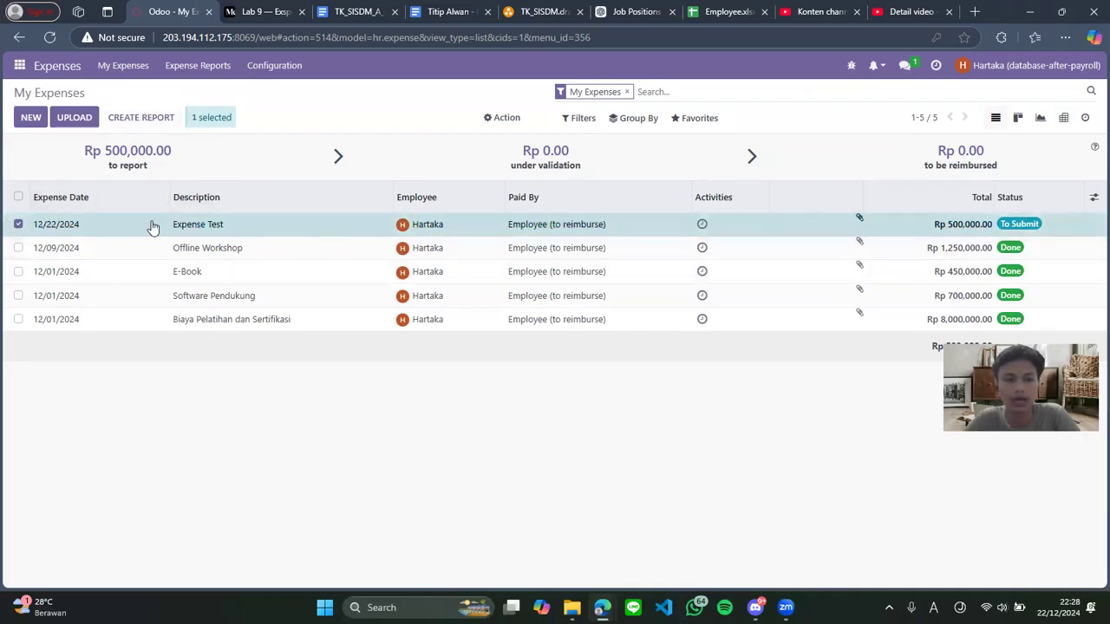
Create a draft Expense Test report from the Rp 500,000.00 expense
left_click(143, 118)
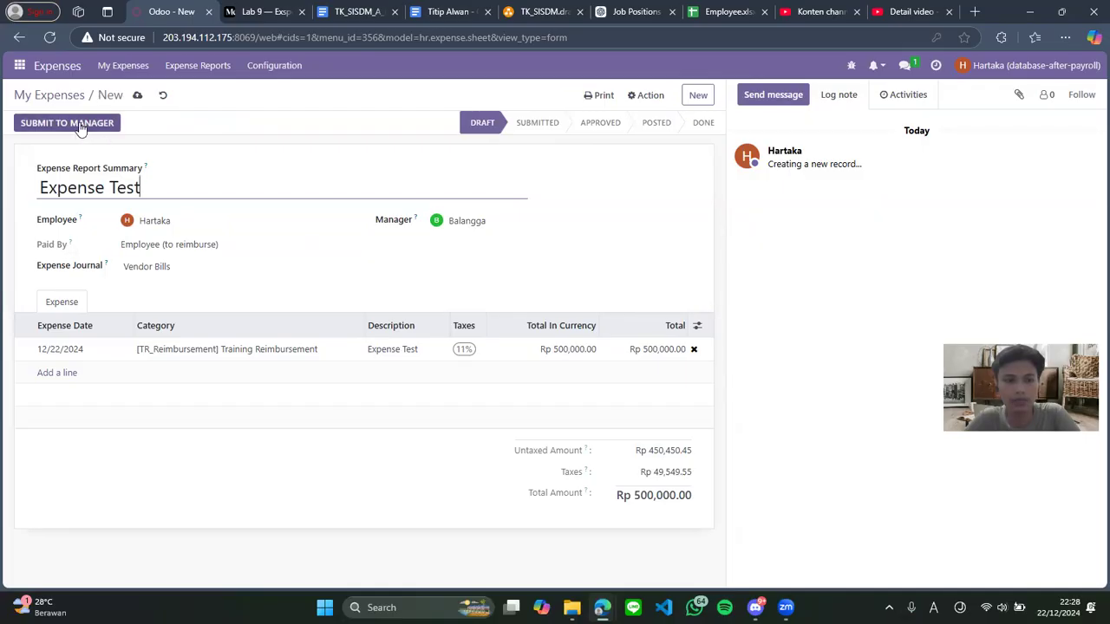
left_click(354, 11)
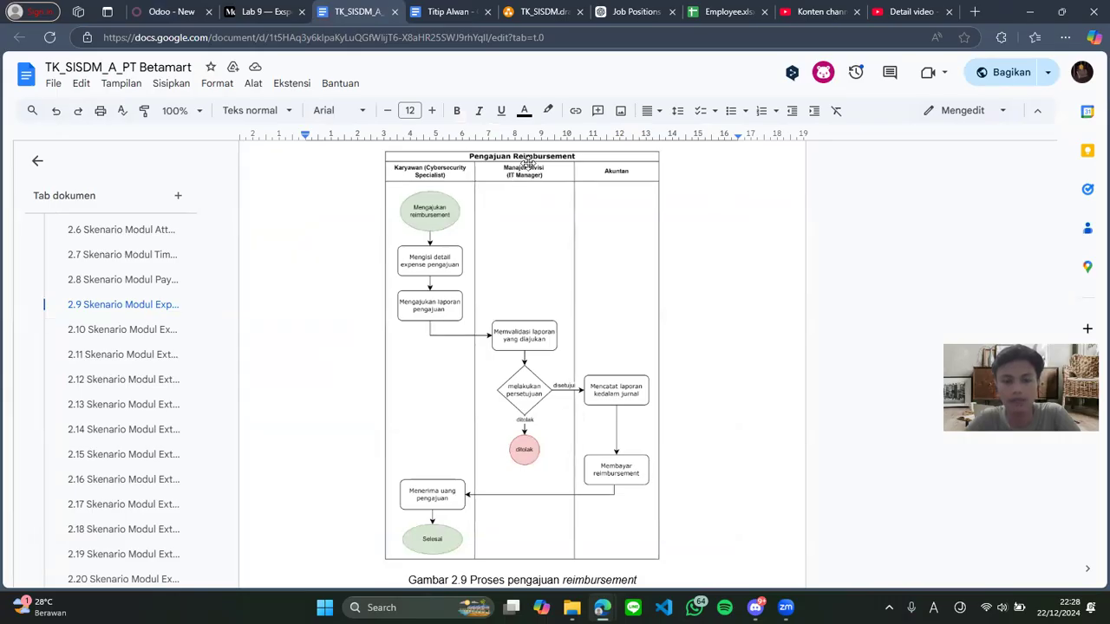
left_click(174, 11)
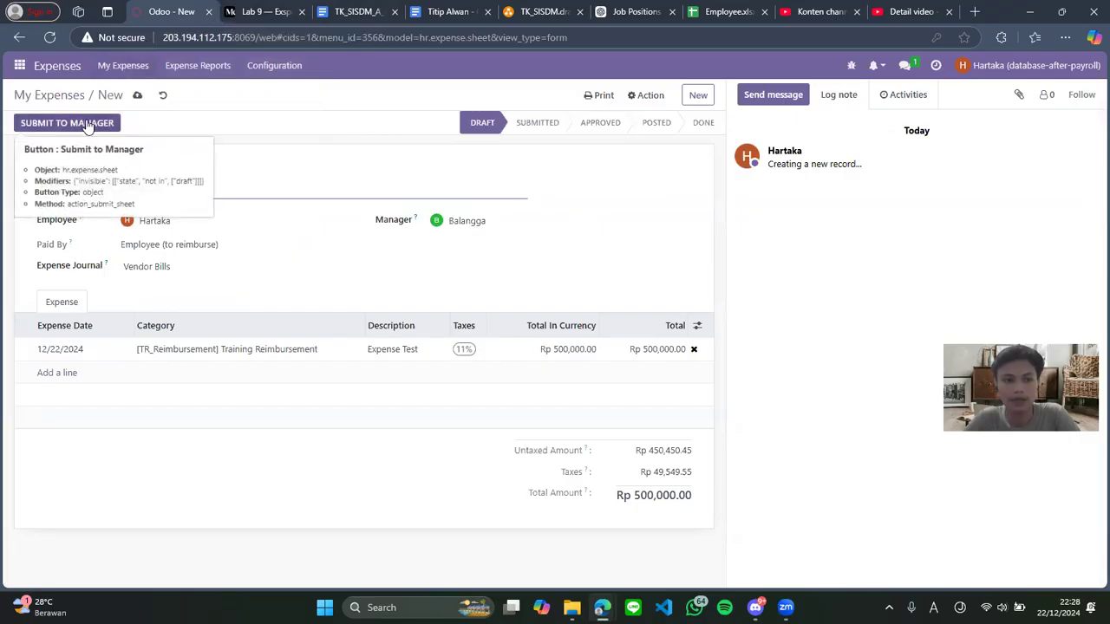
Submit the Expense Test report and check the manager assigned to approve it
left_click(87, 126)
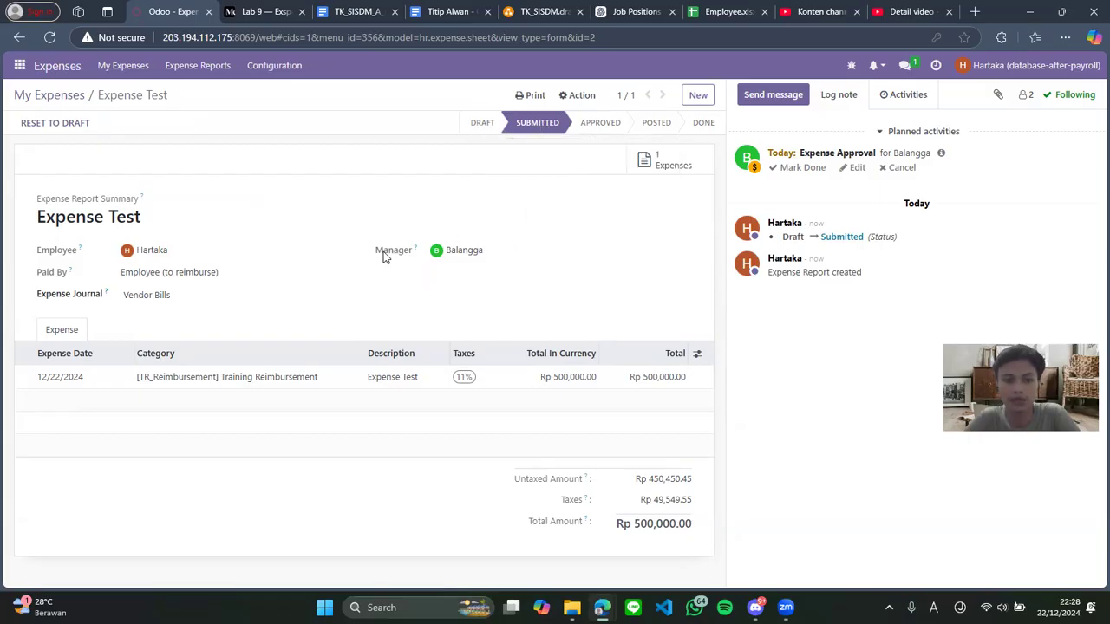
left_click_drag(381, 254, 473, 254)
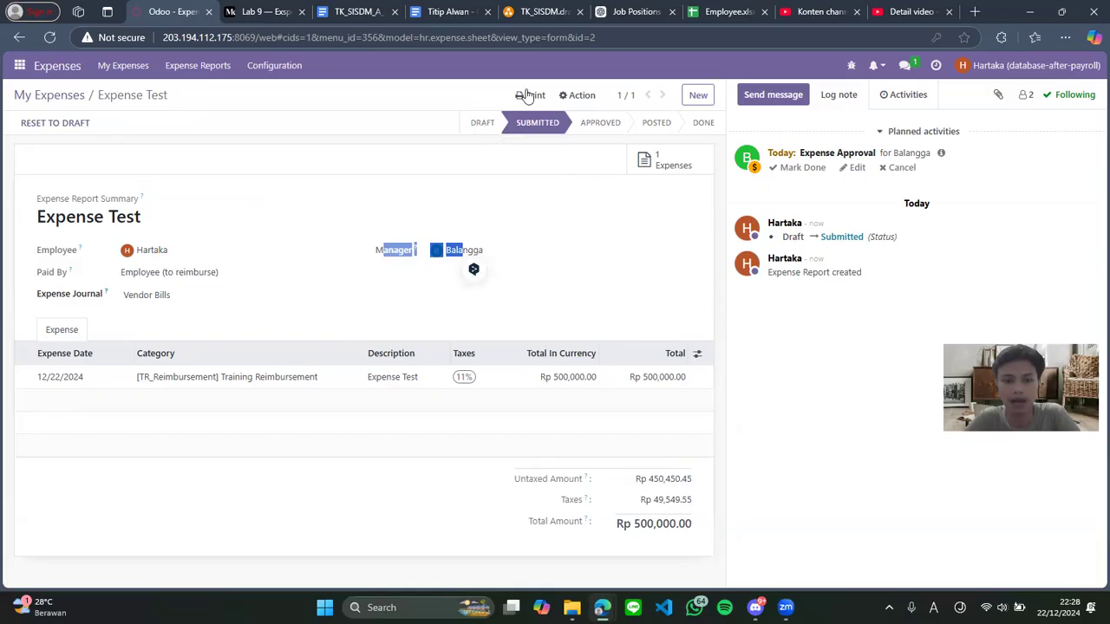
left_click(566, 265)
left_click(723, 10)
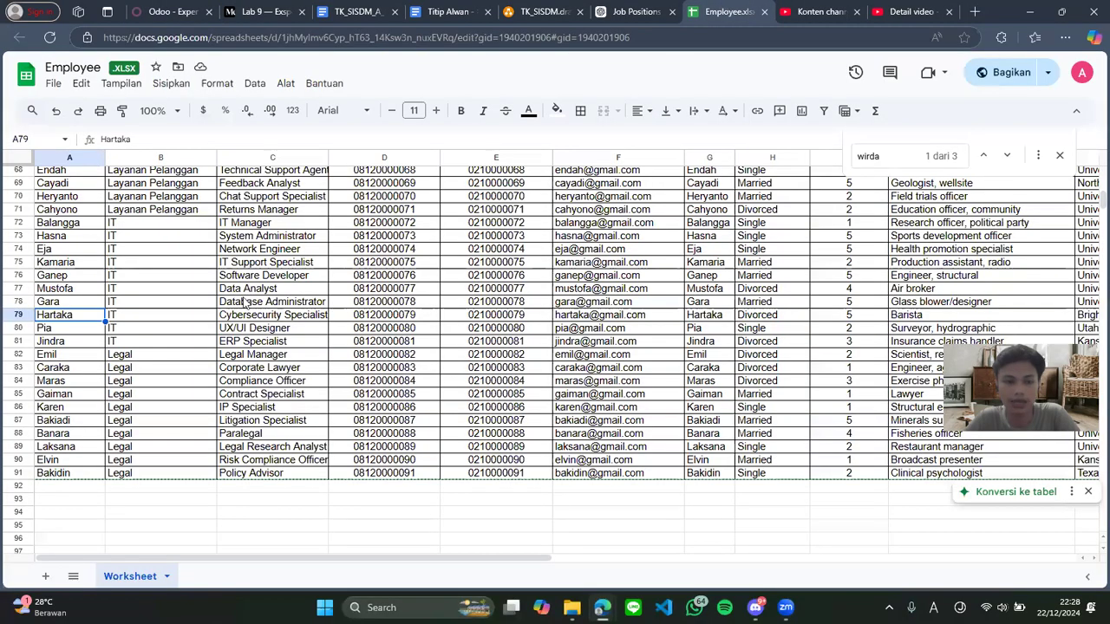
Select the IT Manager's row 72 in Employee.xlsx, then bring up the reimbursement flow document
left_click(87, 227)
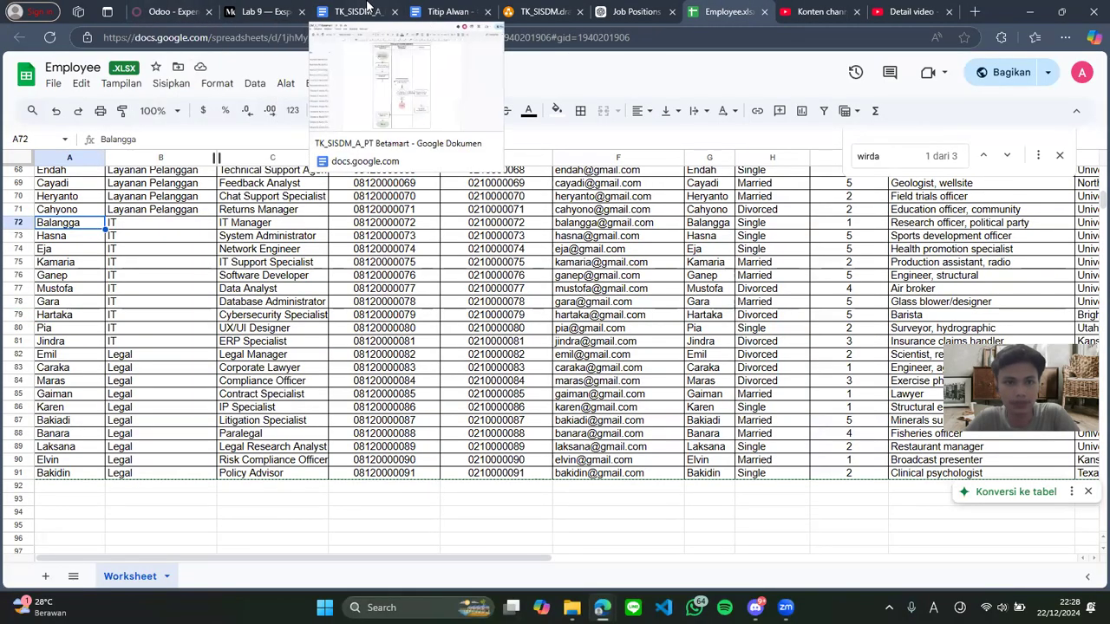
left_click(351, 11)
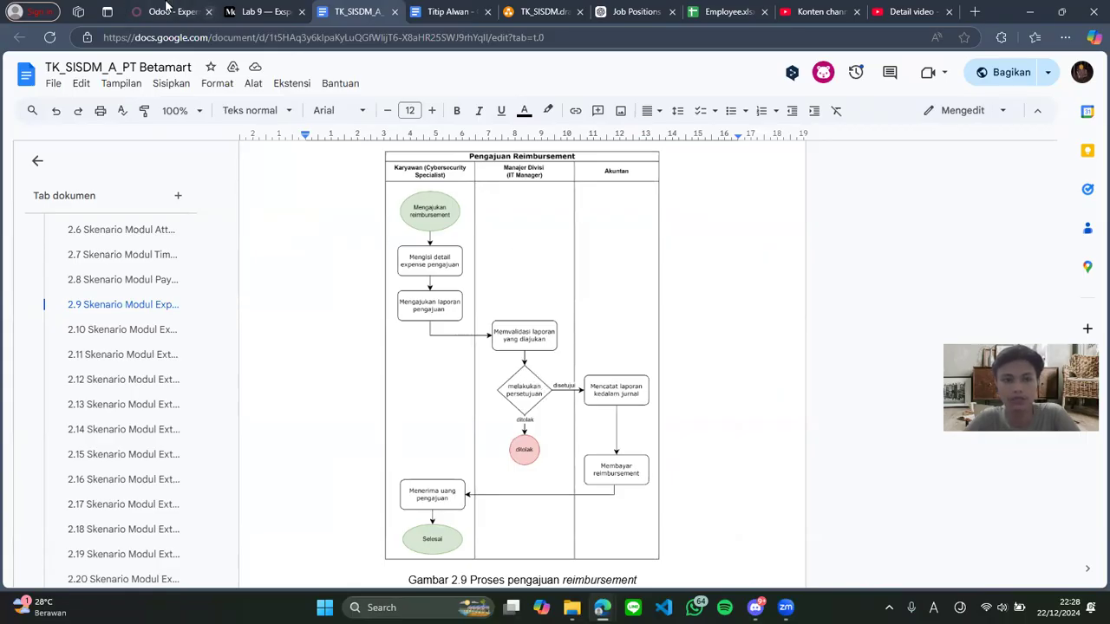
Log out of the employee account and sign in with the IT manager's e-mail and password
left_click(168, 11)
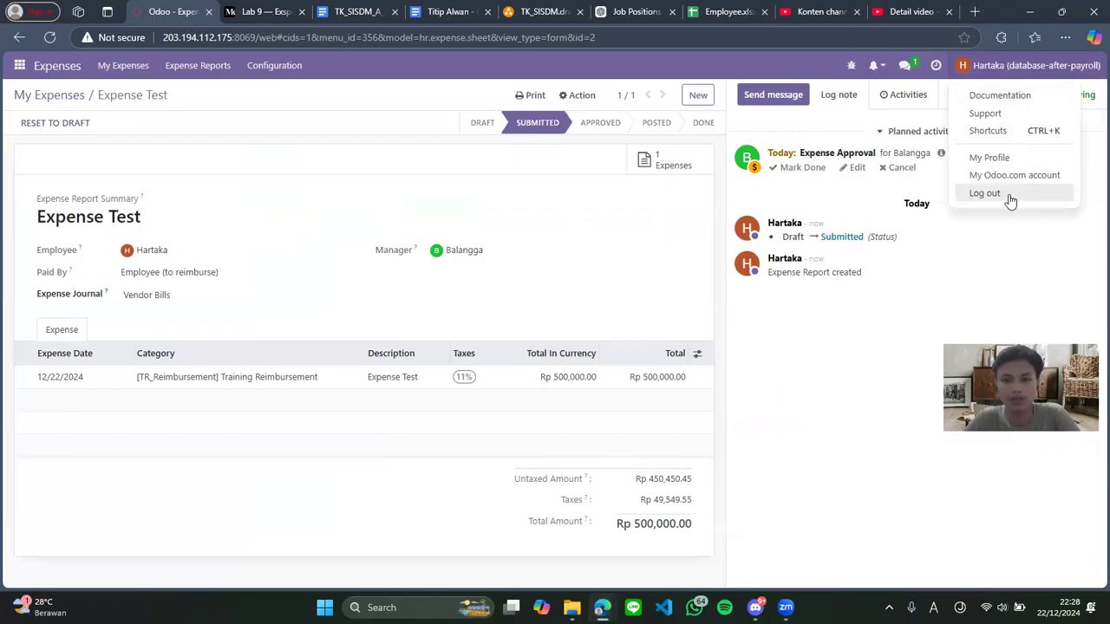
left_click(997, 193)
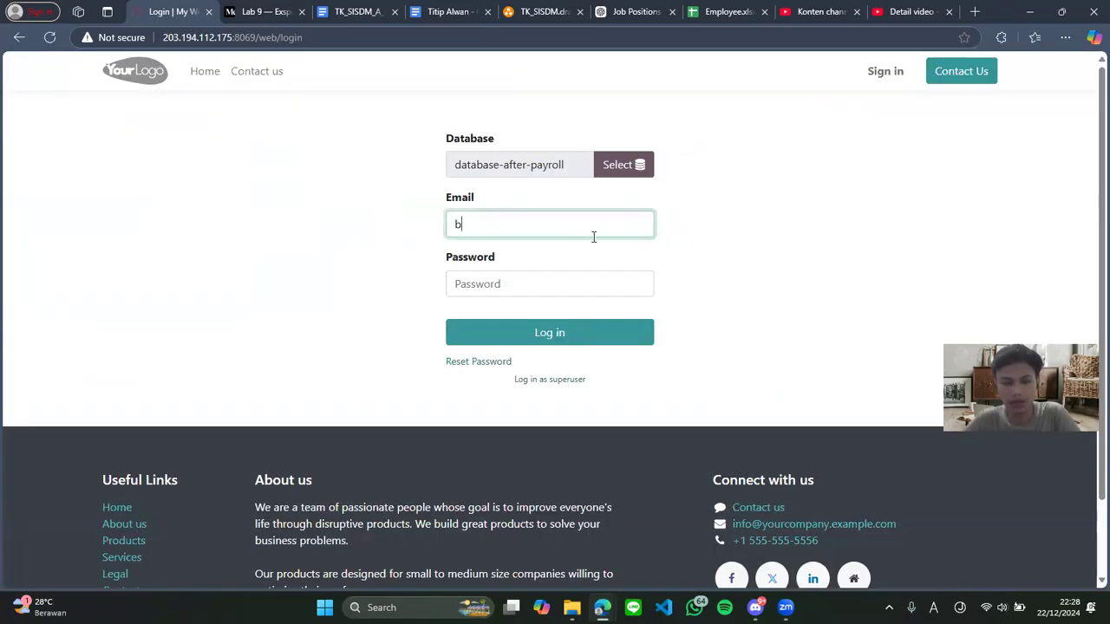
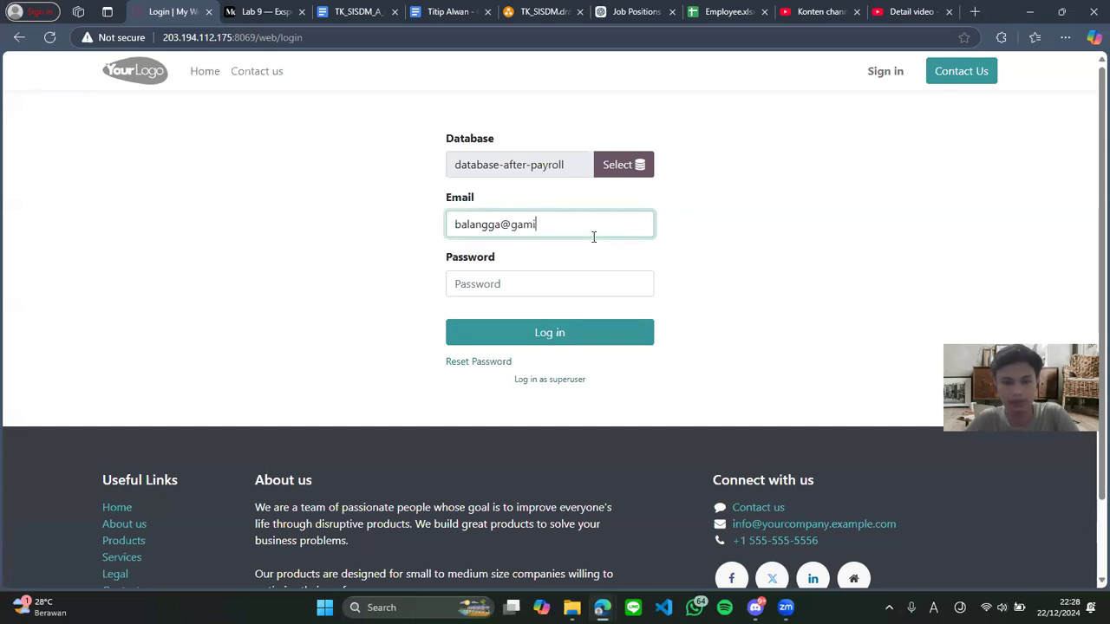
key("Tab")
type("1")
key("Return")
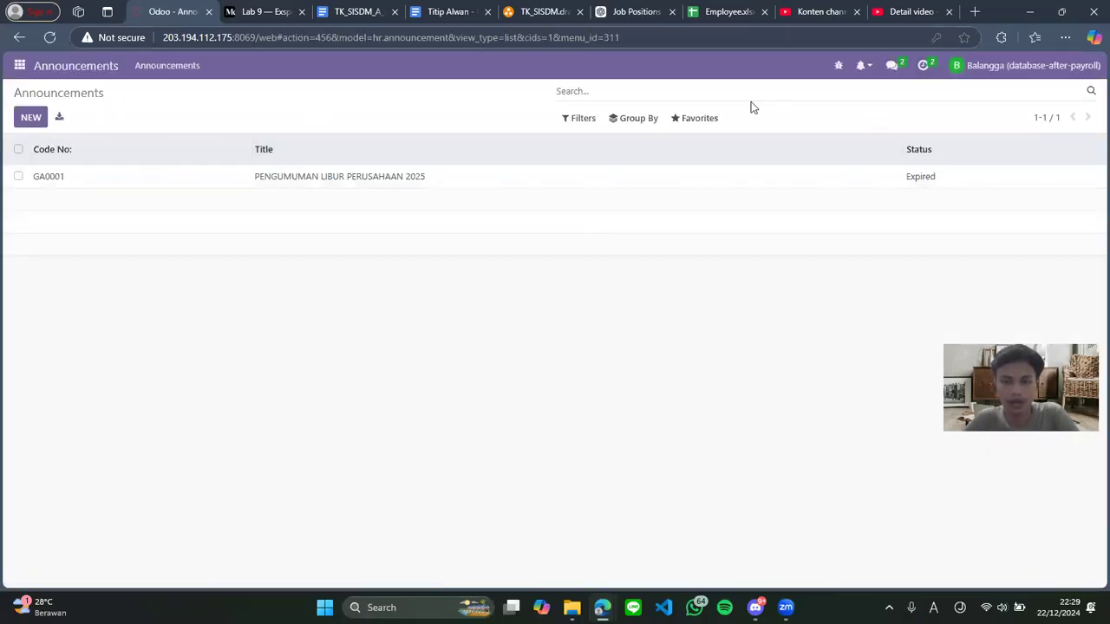
Open the Expense Test report from today's Expense Report activities, then check the reimbursement flowchart
left_click(925, 71)
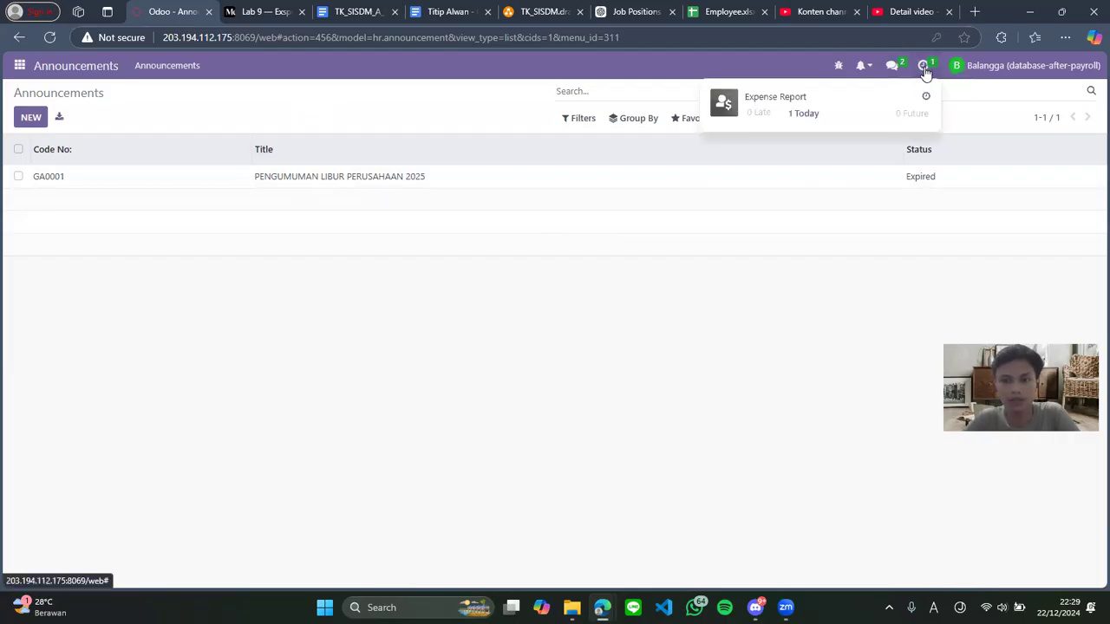
left_click(833, 114)
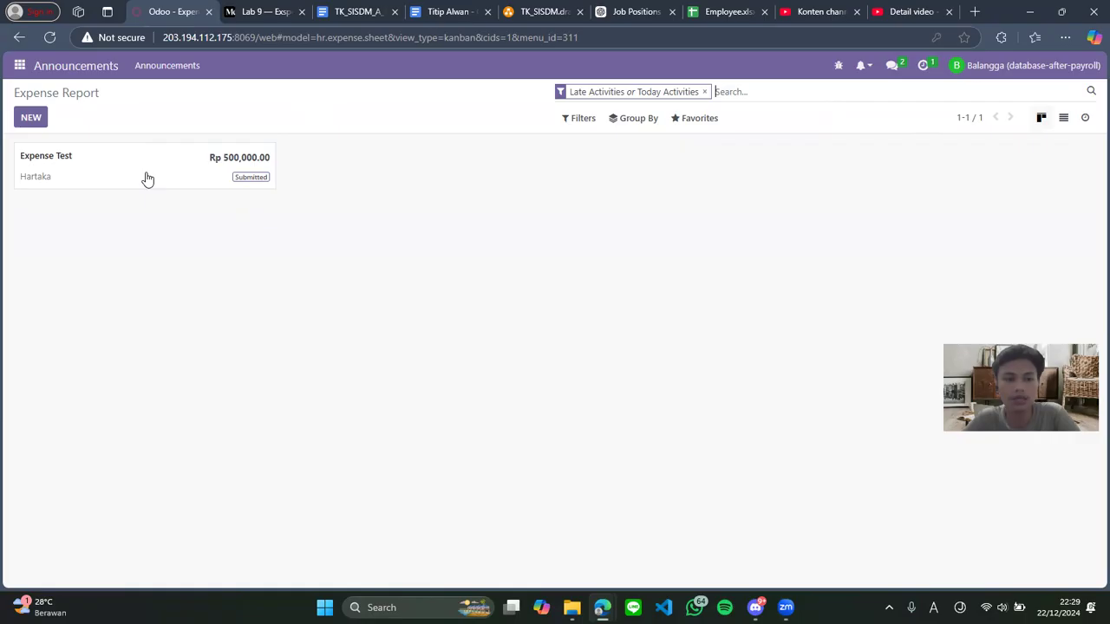
left_click_drag(20, 183, 58, 185)
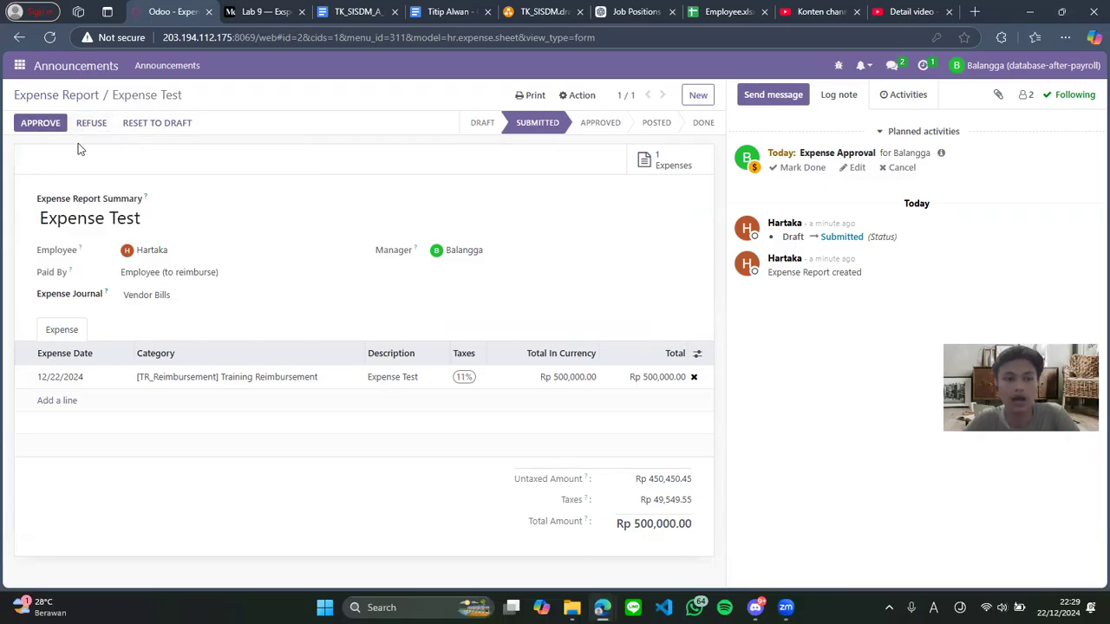
left_click(371, 11)
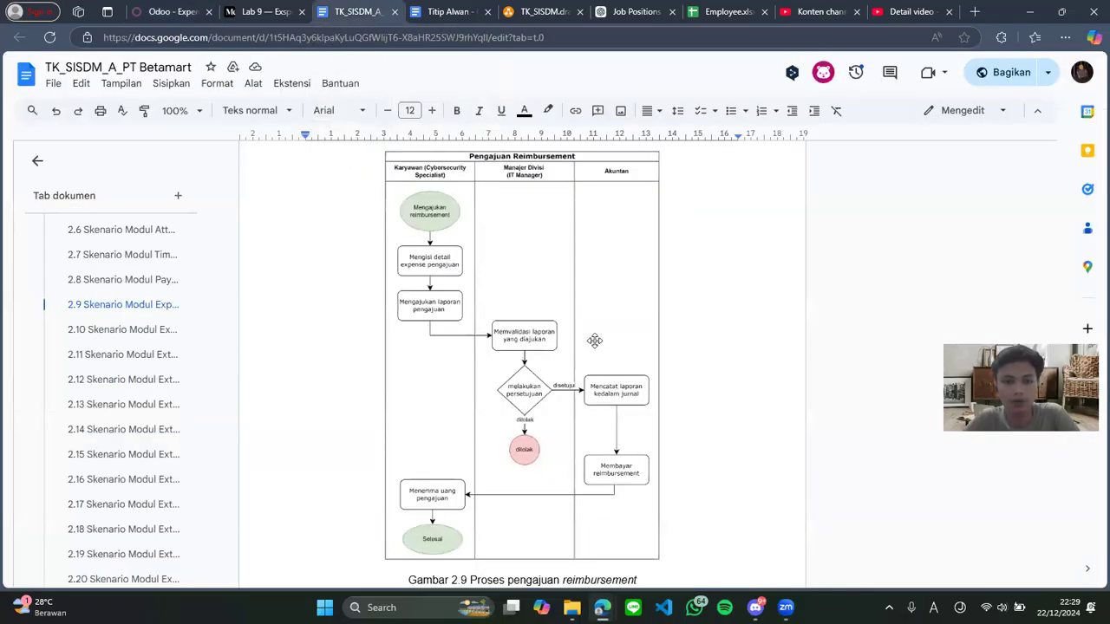
scroll(582, 322, "down", 1)
scroll(634, 293, "up", 1)
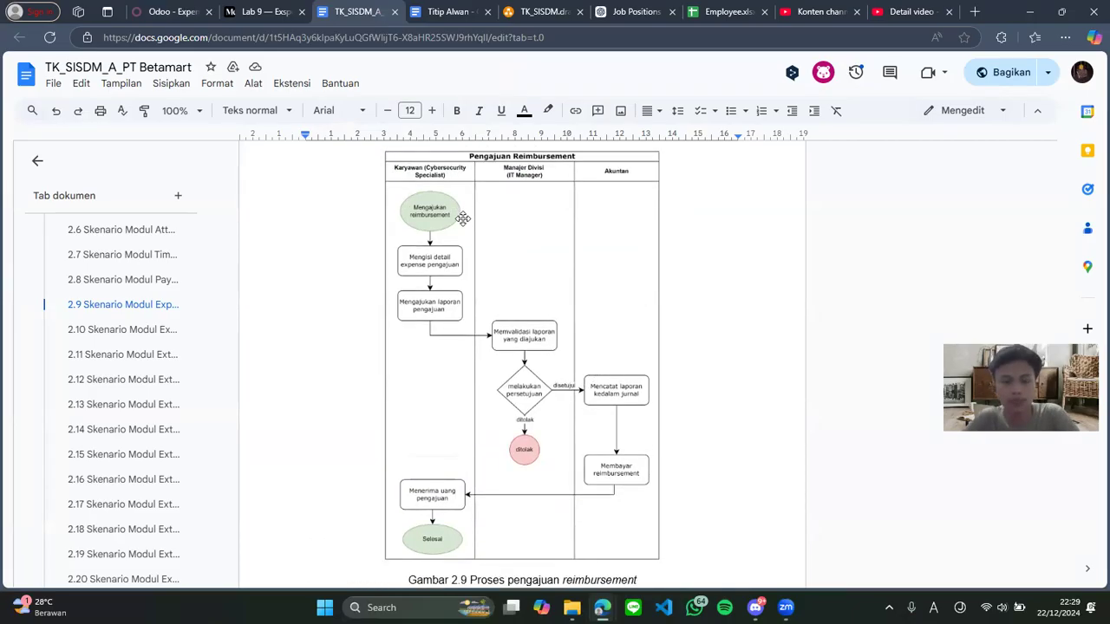
Approve the Rp 500,000.00 Expense Test report, then review the reimbursement flow document
left_click(174, 11)
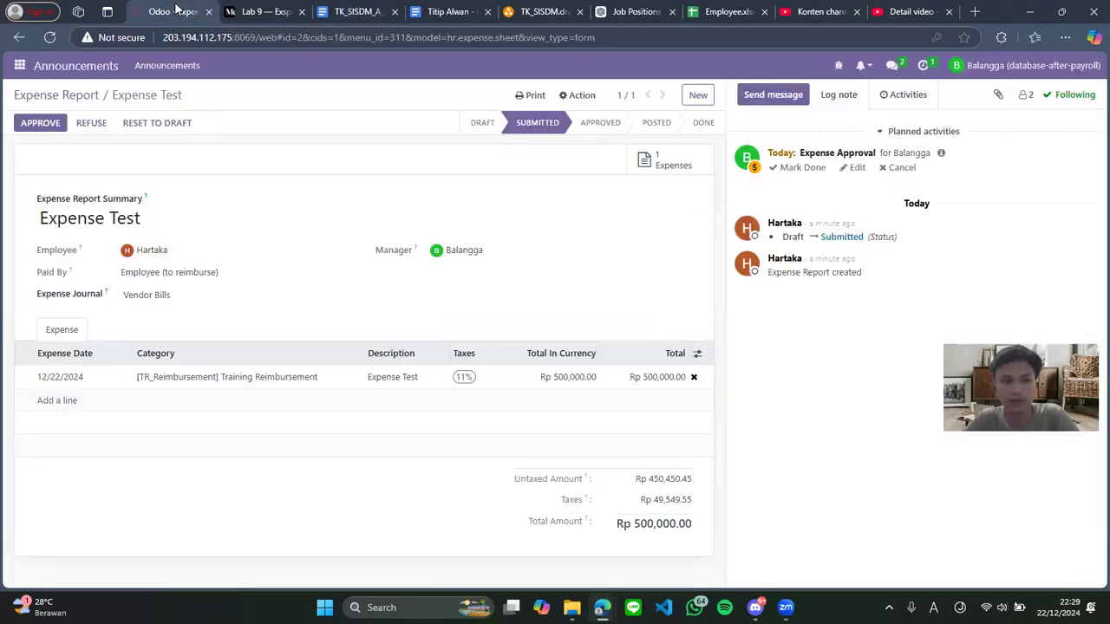
left_click(40, 127)
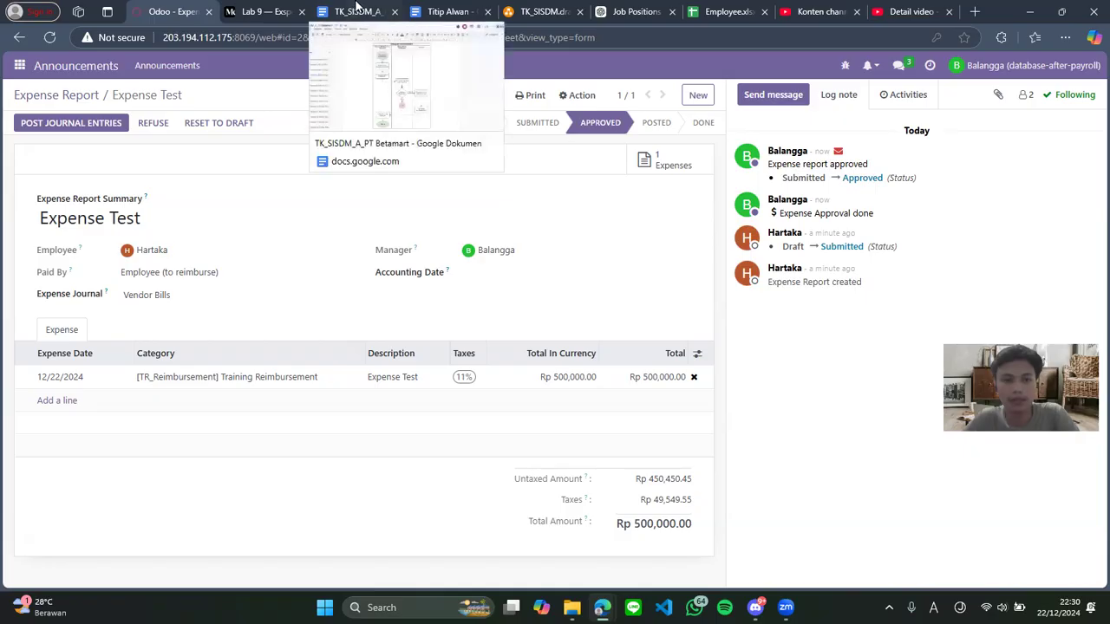
left_click(356, 11)
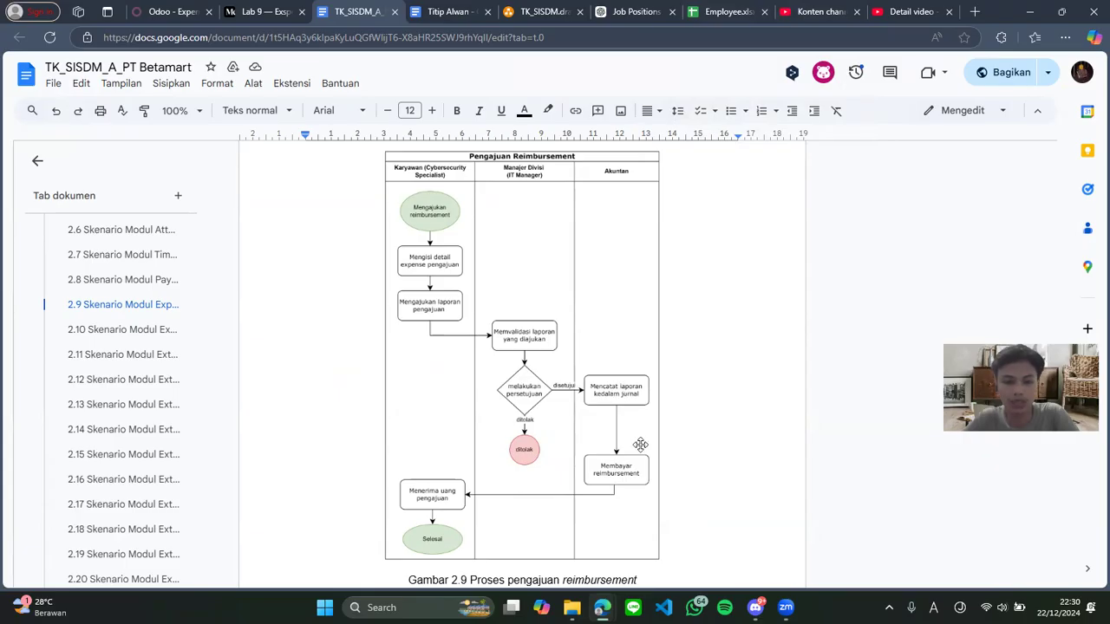
left_click(719, 17)
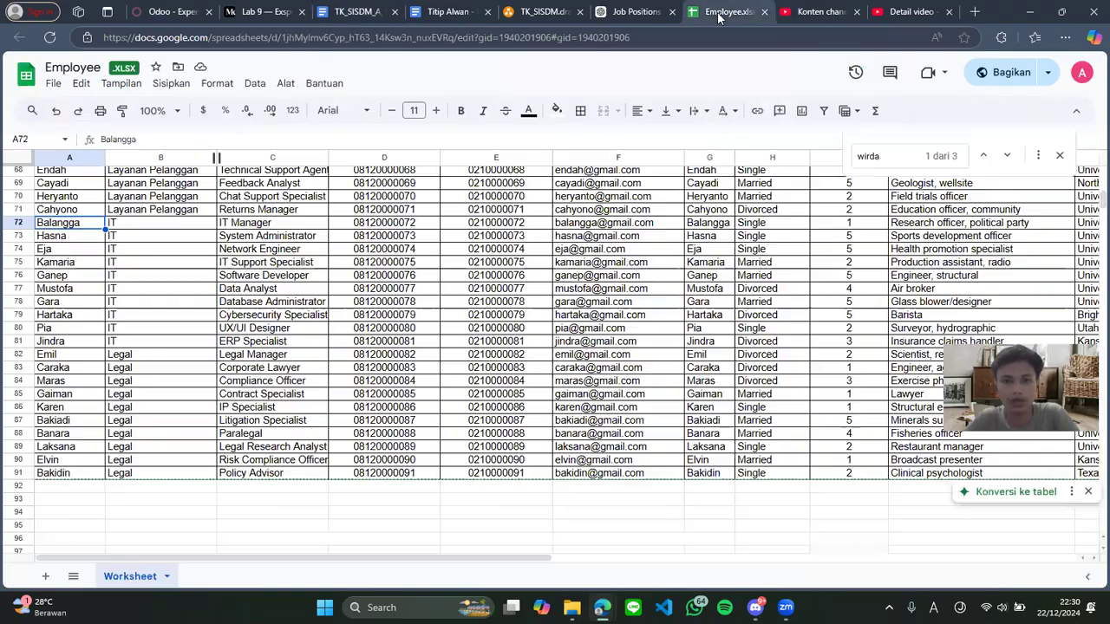
scroll(233, 346, "up", 5)
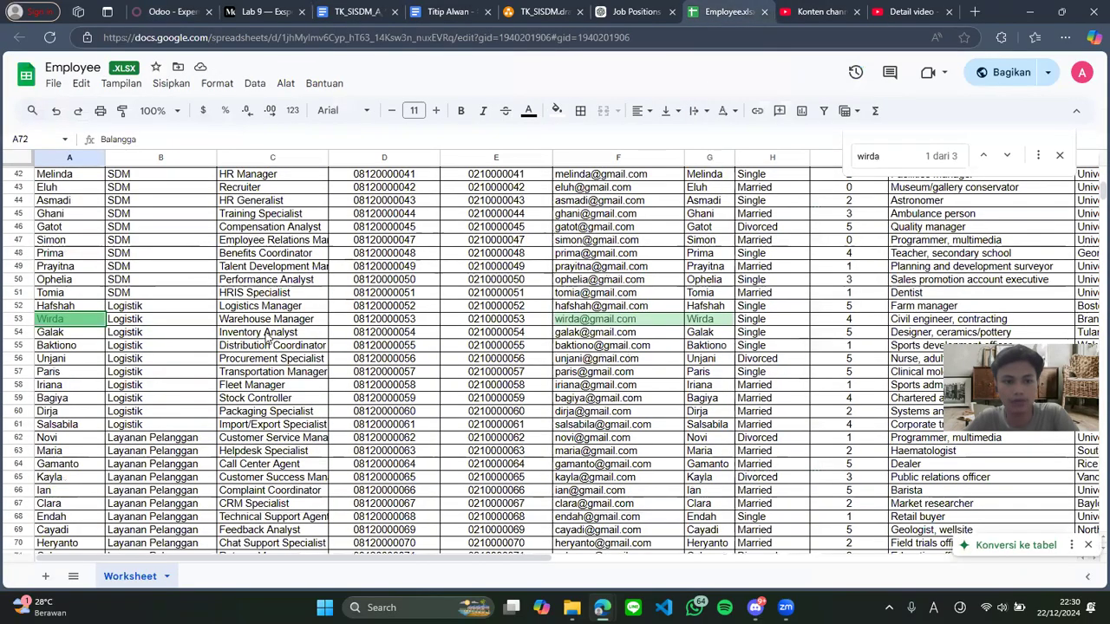
scroll(269, 338, "up", 7)
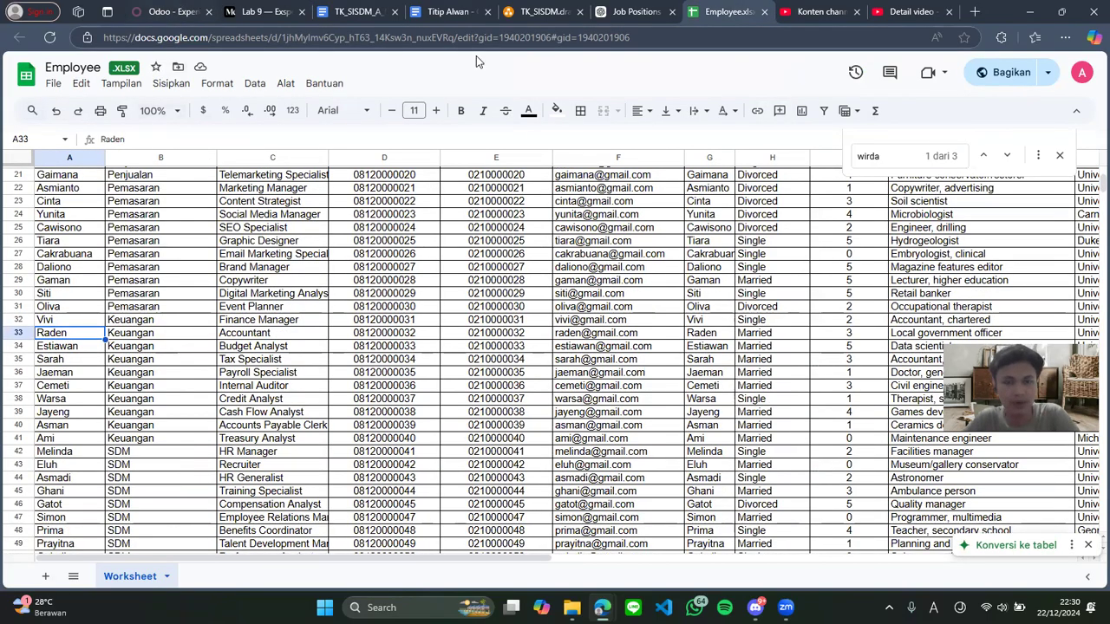
left_click(176, 10)
left_click(962, 67)
Log out of the manager account and sign in with the accountant's e-mail and password
left_click(983, 192)
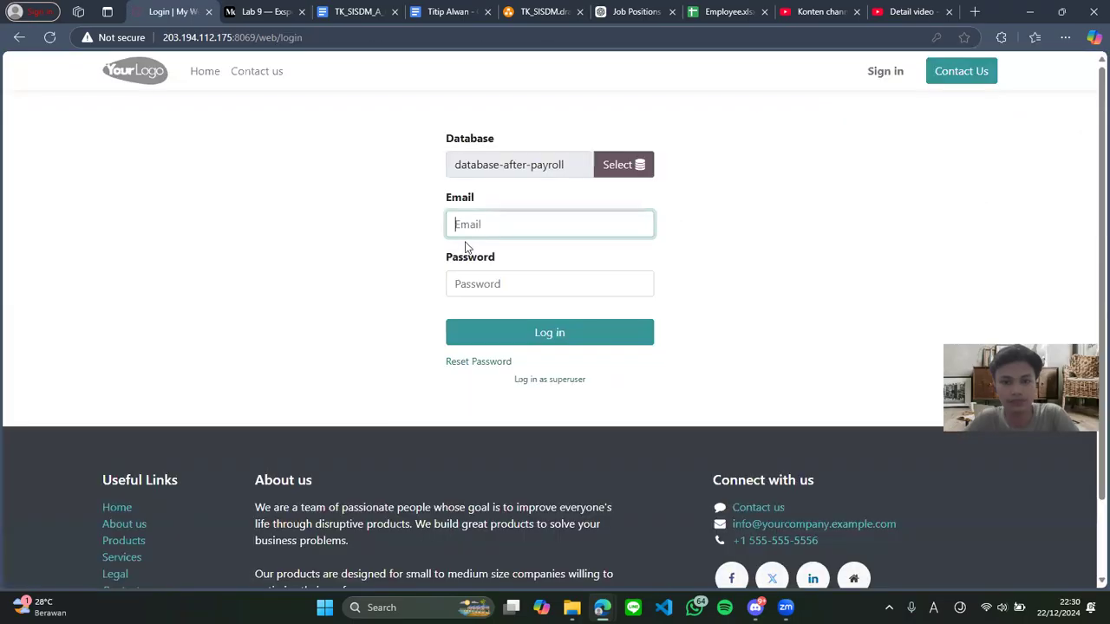
key("Tab")
type("1")
left_click(544, 334)
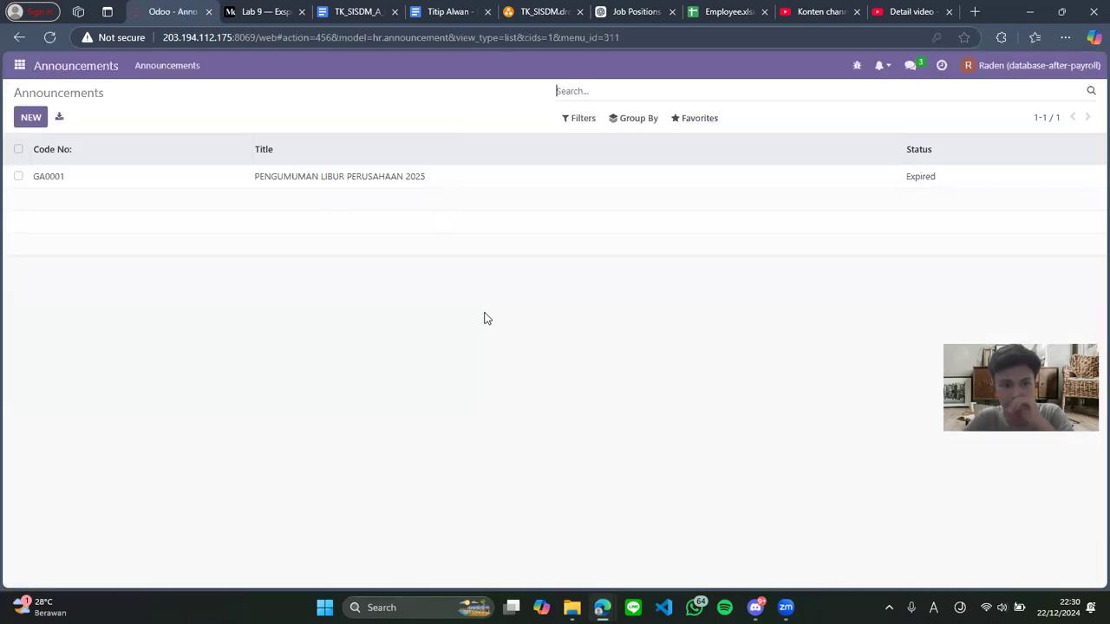
Open the Expenses app on the My Expenses overview
left_click(19, 65)
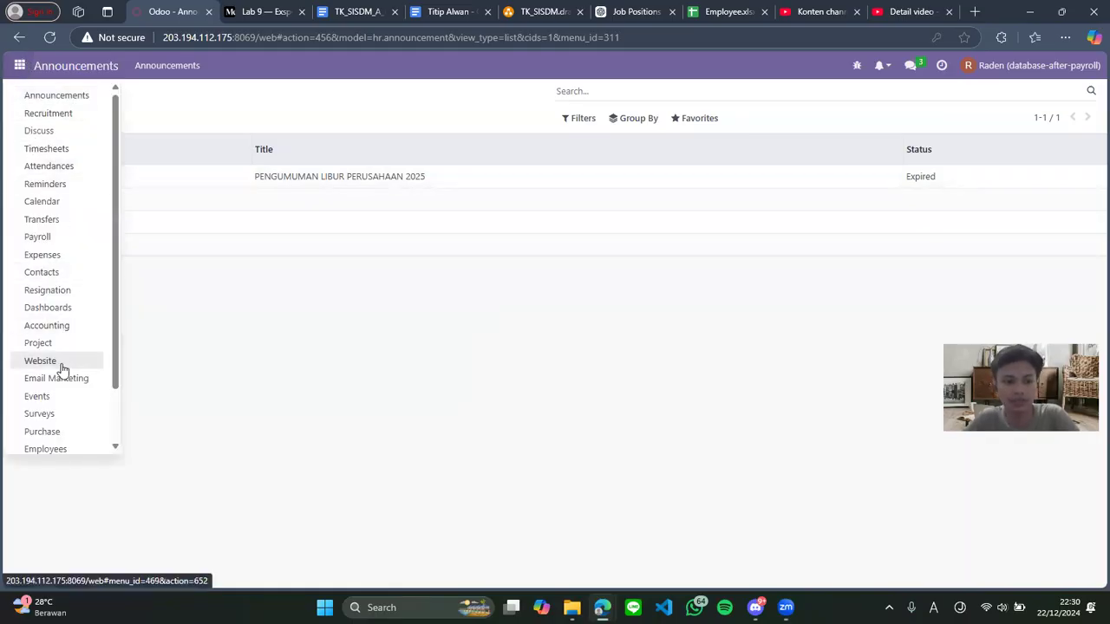
scroll(73, 230, "down", 1)
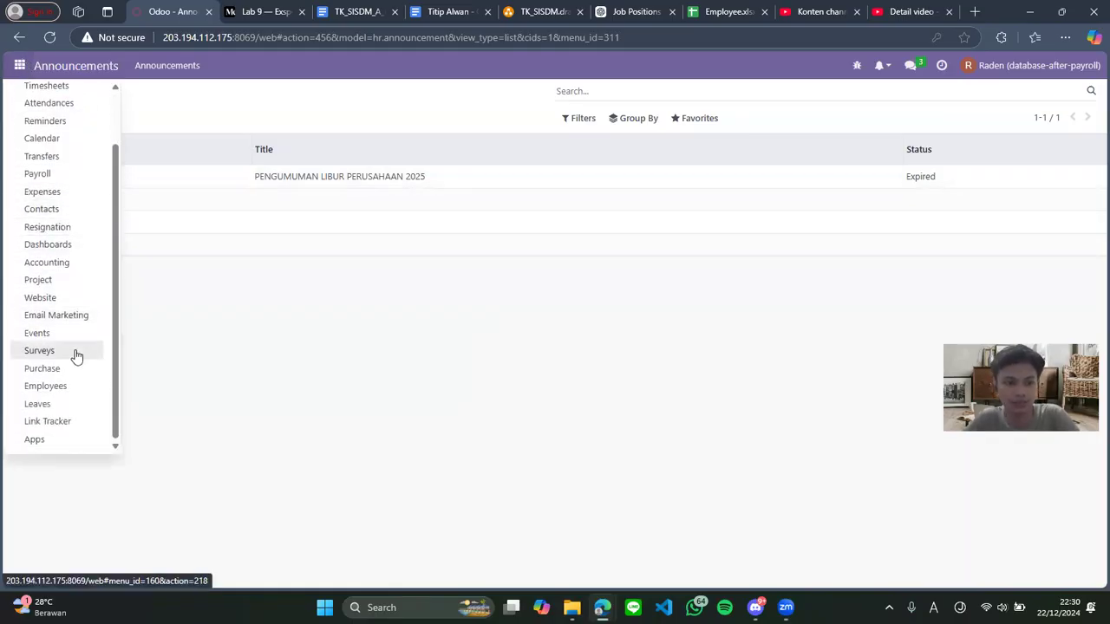
left_click(69, 206)
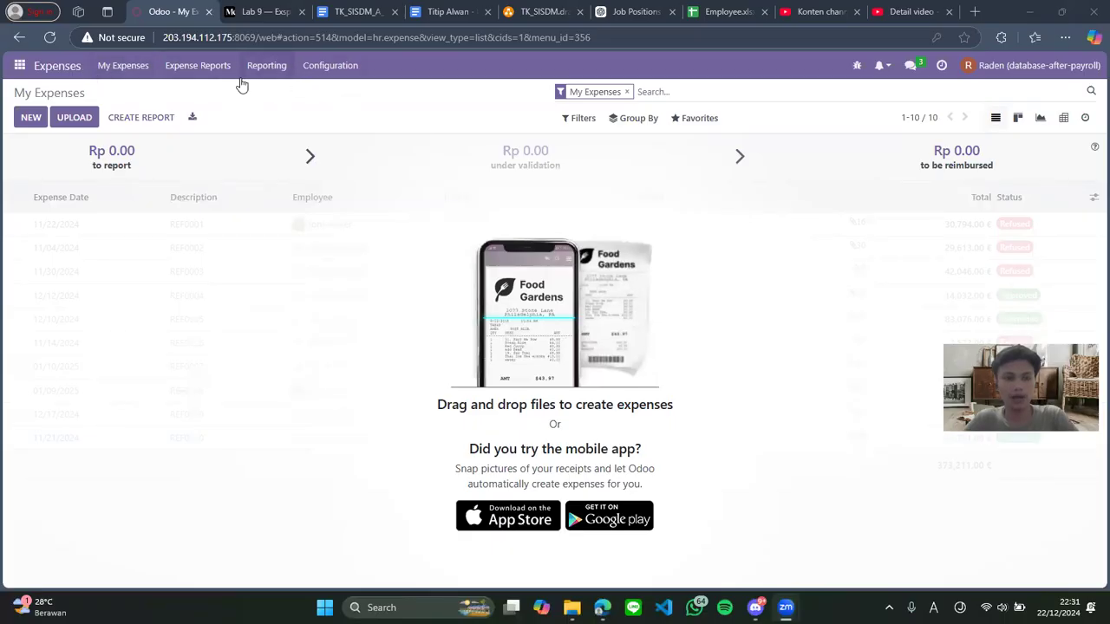
Post the Expense Test report's journal entries, leaving Rp 500,000.00 due, then return to the flowchart
left_click(187, 69)
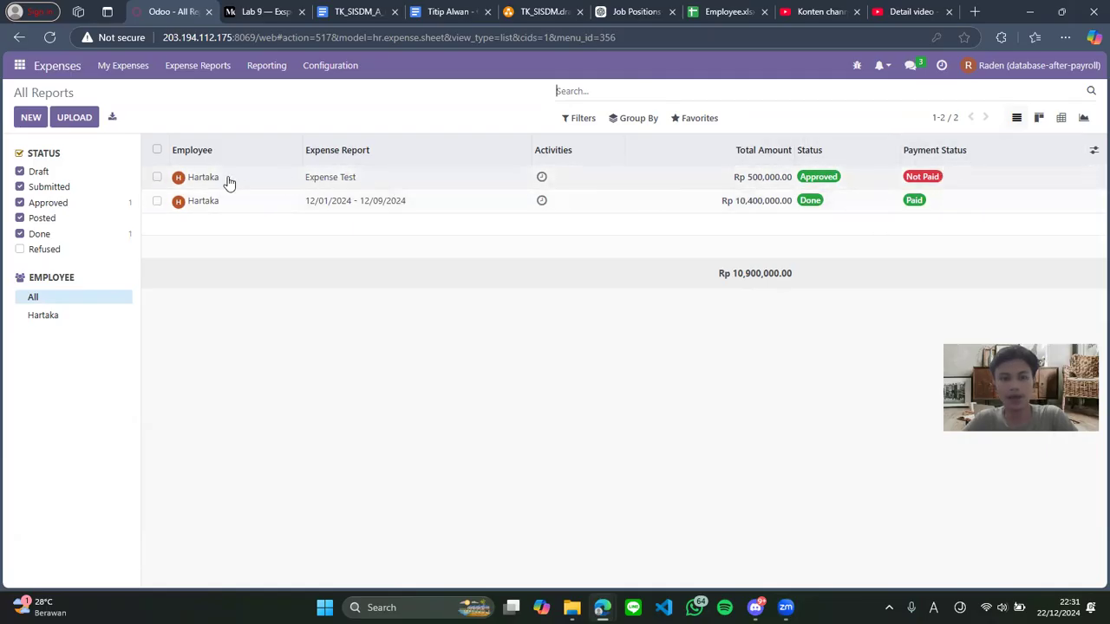
left_click(268, 184)
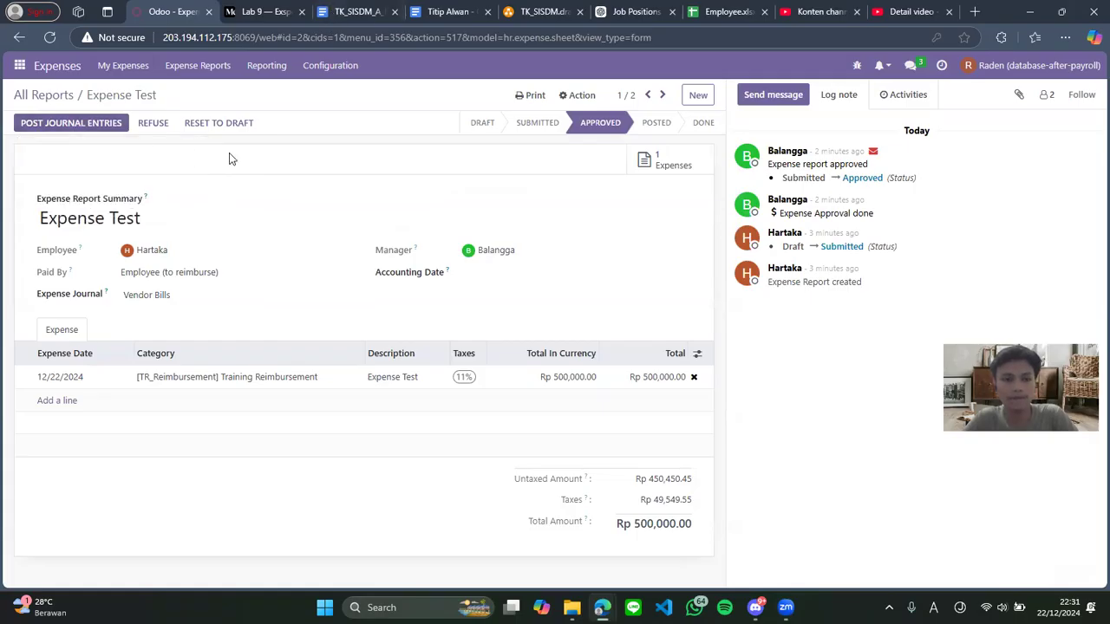
left_click(72, 125)
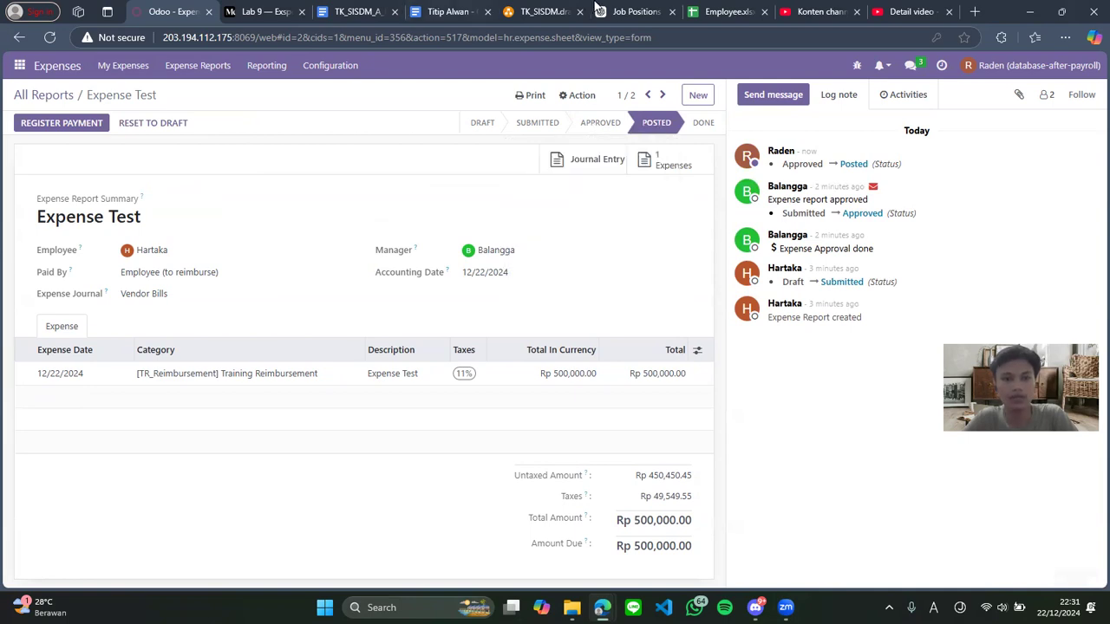
left_click(351, 12)
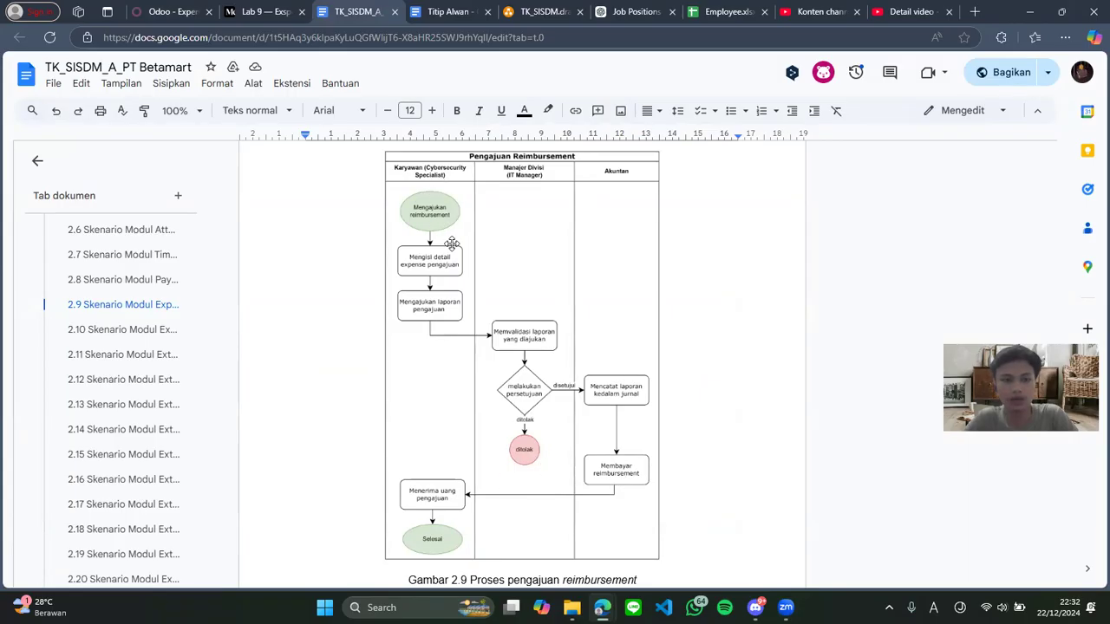
Register the Rp 500,000.00 Expense Test payment via Payroll journal with Manual method, marking it paid
left_click(170, 11)
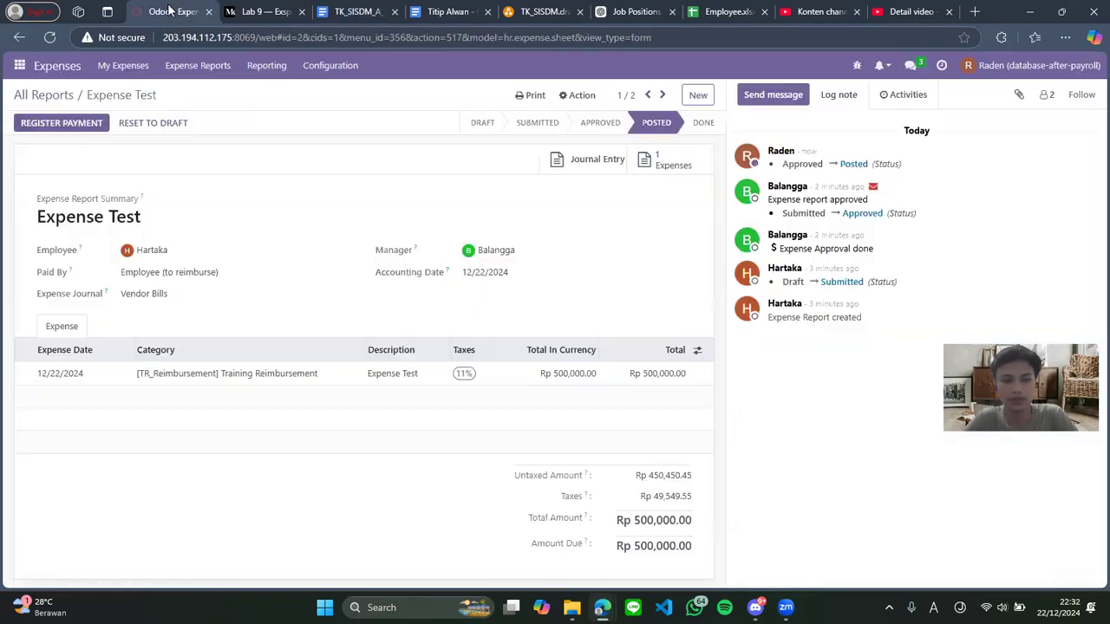
left_click(50, 128)
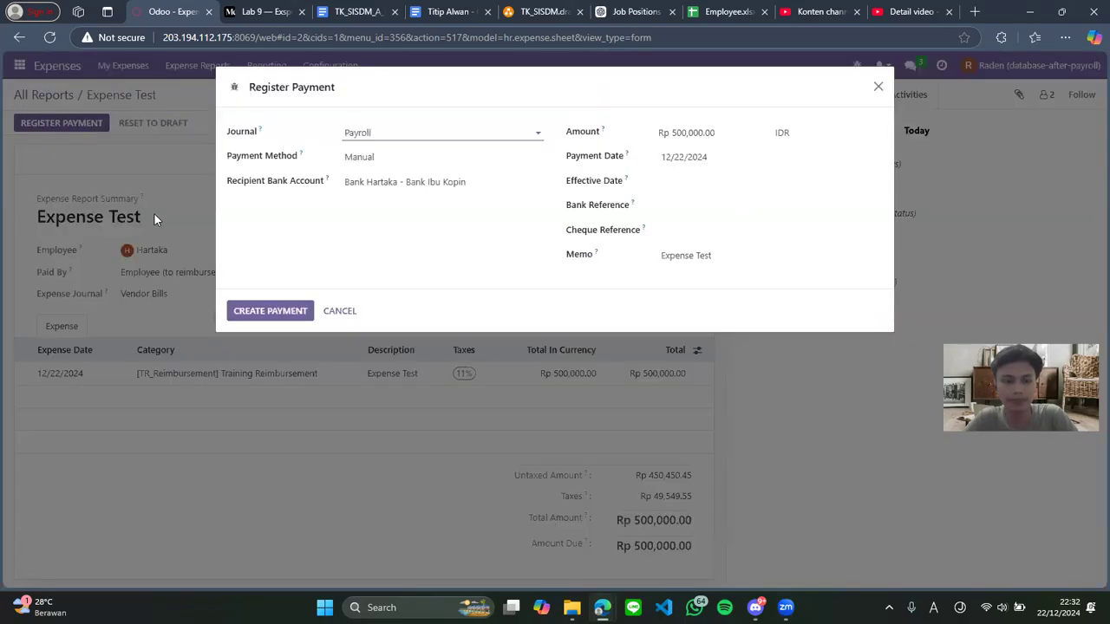
left_click(457, 159)
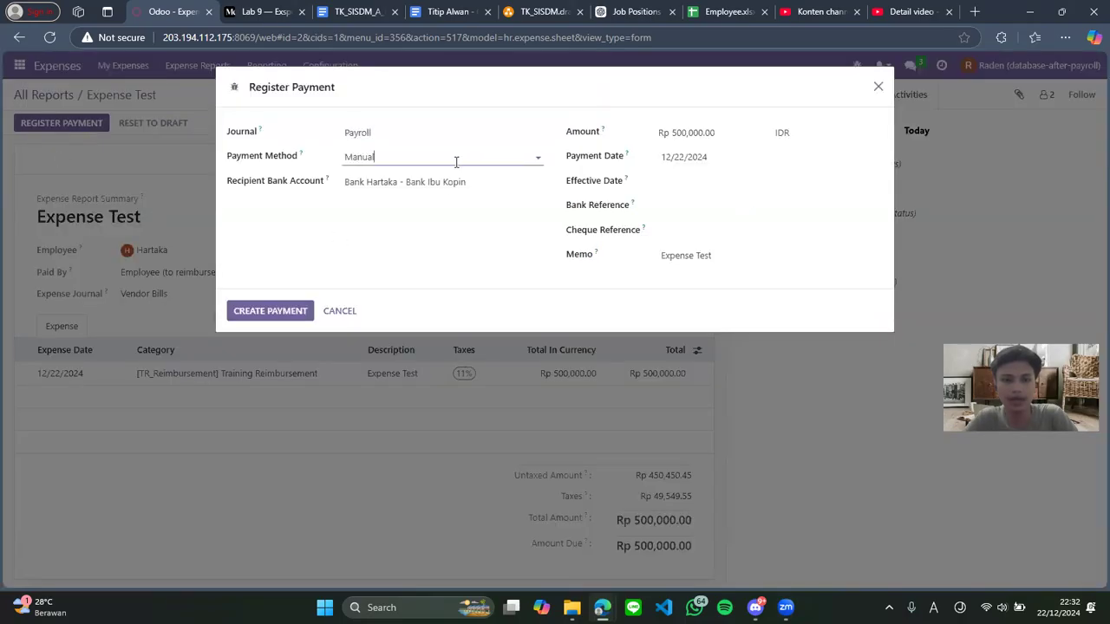
left_click(421, 184)
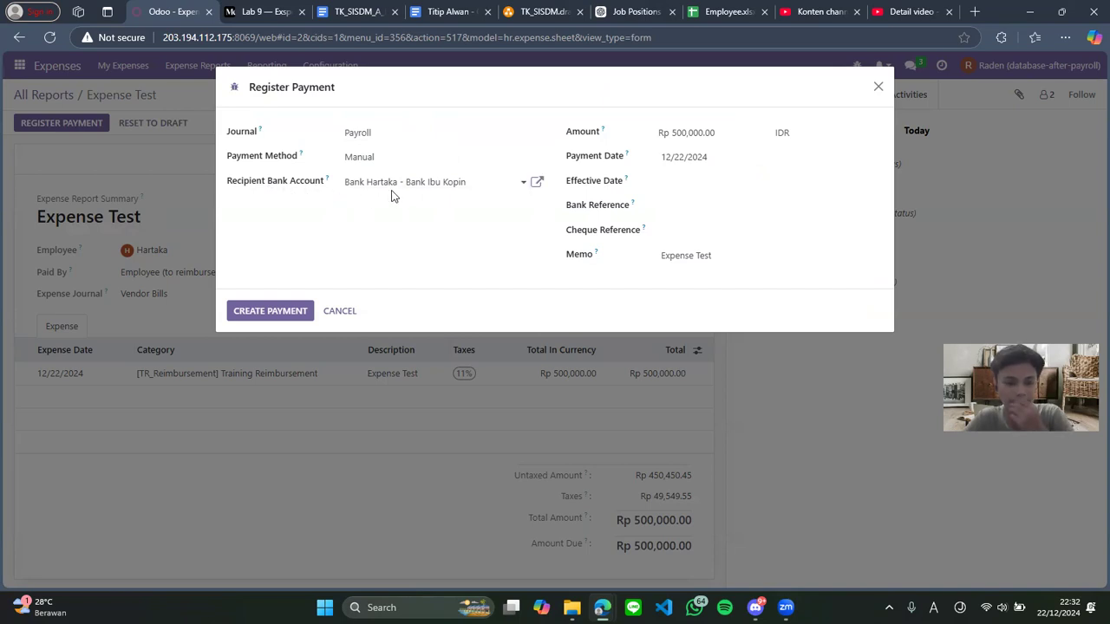
left_click(391, 156)
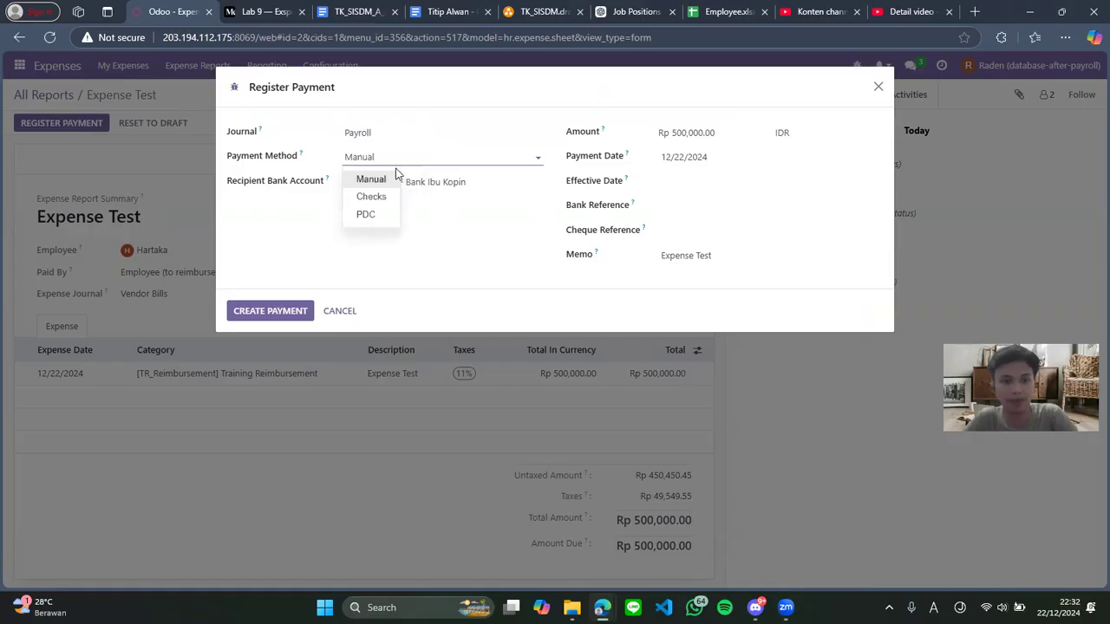
left_click(382, 182)
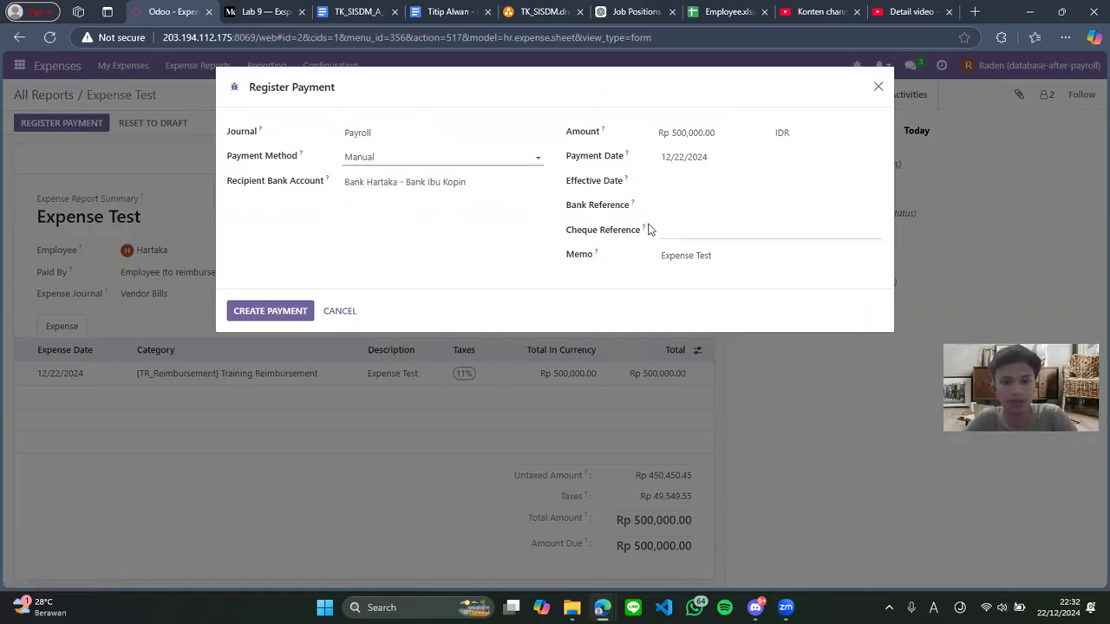
left_click(681, 206)
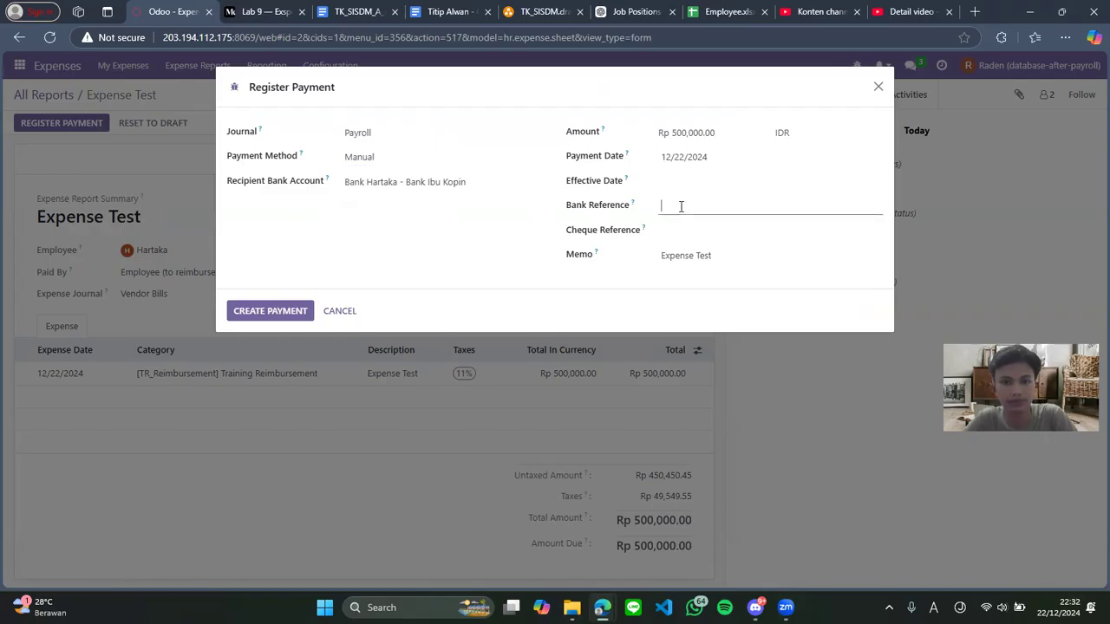
left_click(270, 311)
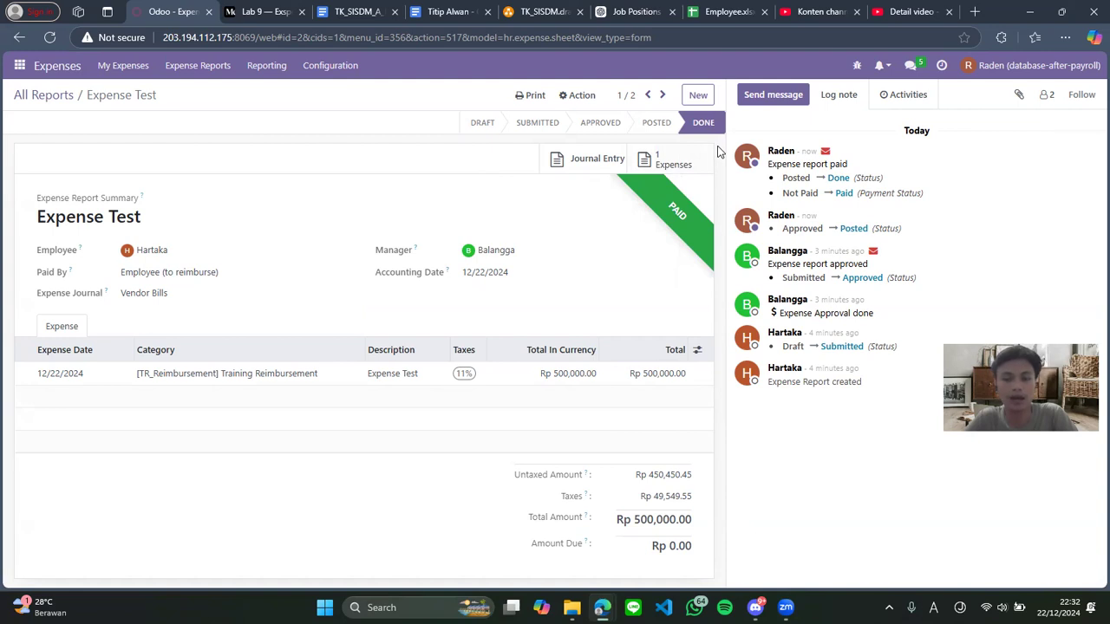
After checking the flowchart document, log the accountant out of Odoo from the user menu
left_click(352, 8)
scroll(455, 329, "down", 1)
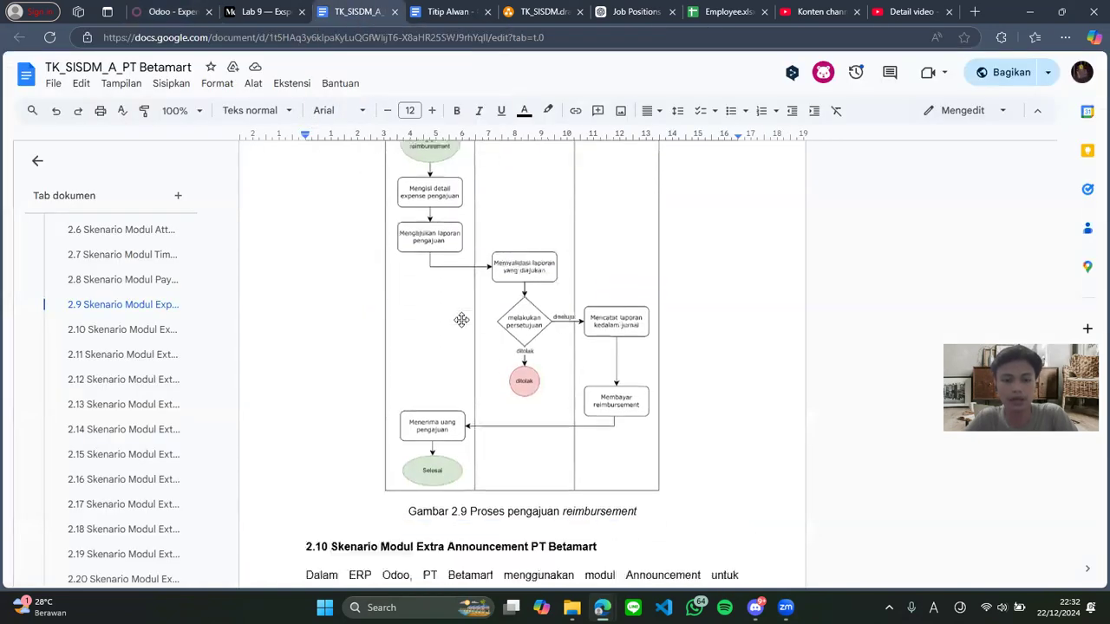
left_click(166, 12)
left_click(1036, 65)
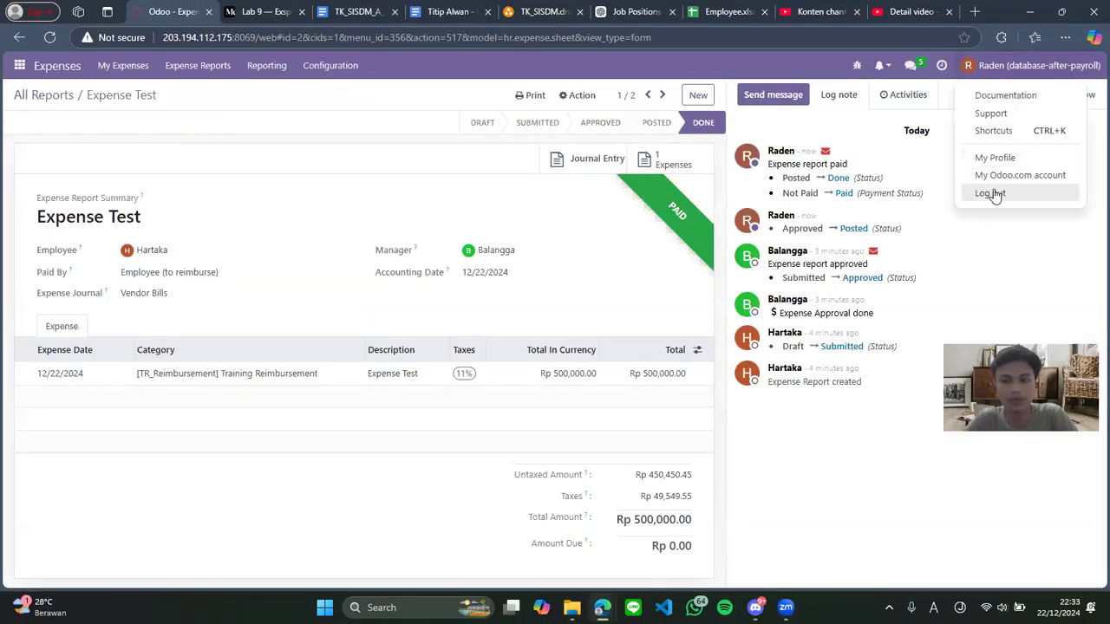
left_click(990, 192)
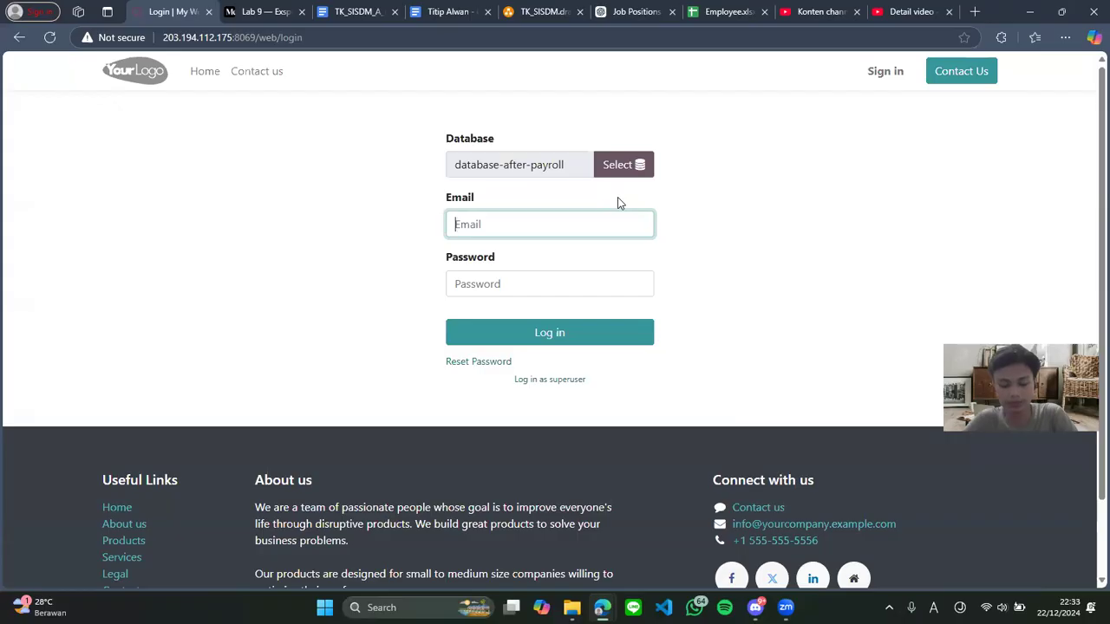
Log in to Odoo as the employee with their e-mail and password
key("Tab")
type("1")
key("Return")
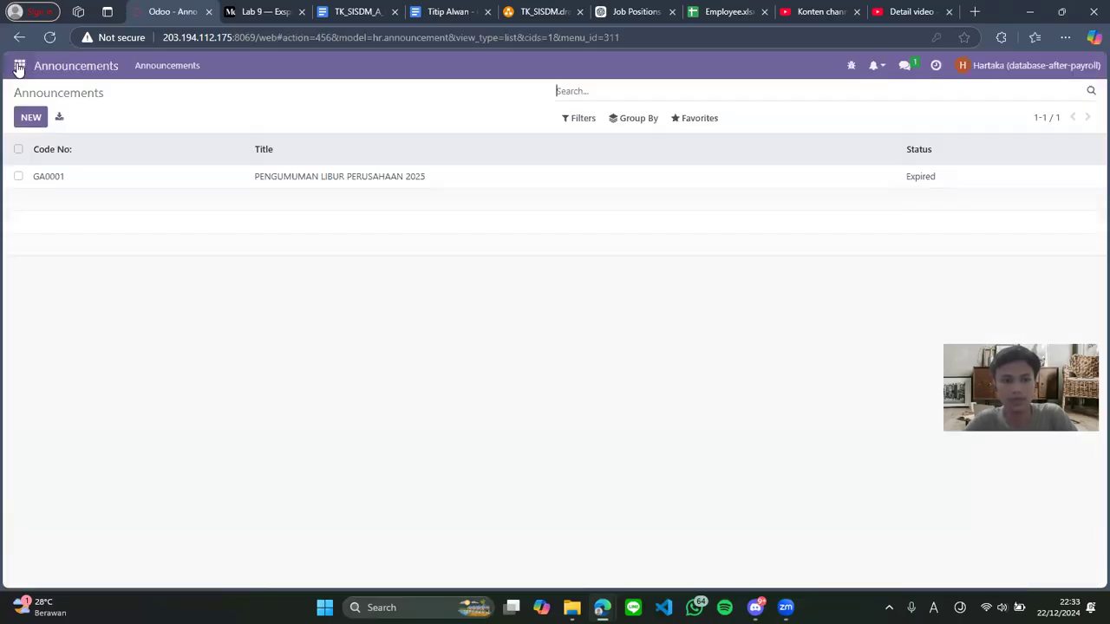
Open the Expense Test expense from the Expenses app, now at Rp 500,000.00 and Done
left_click(19, 65)
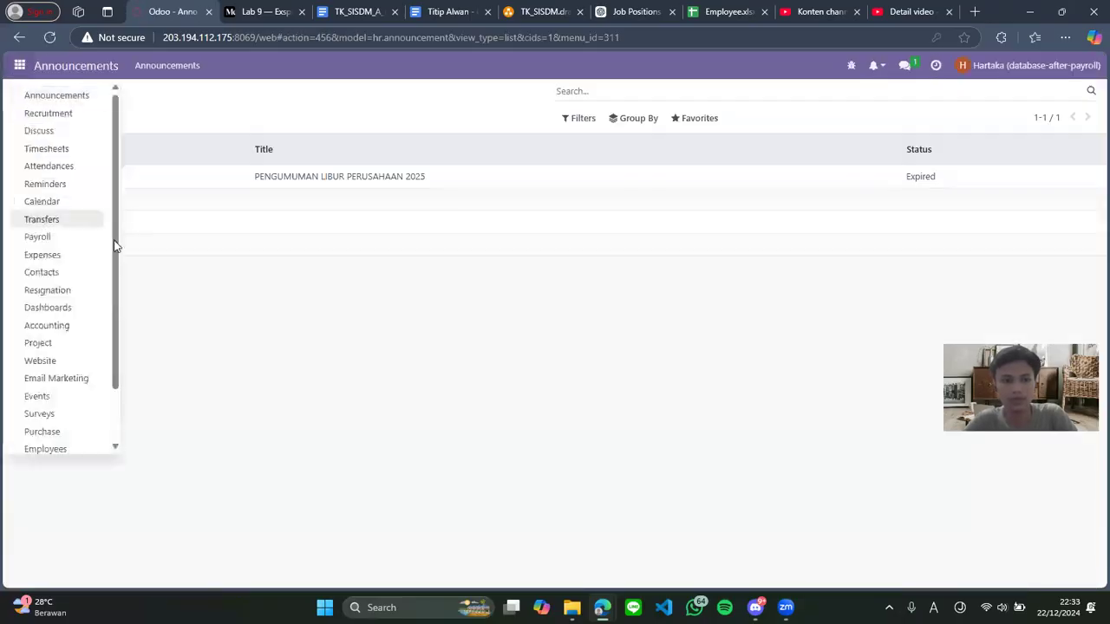
left_click(53, 263)
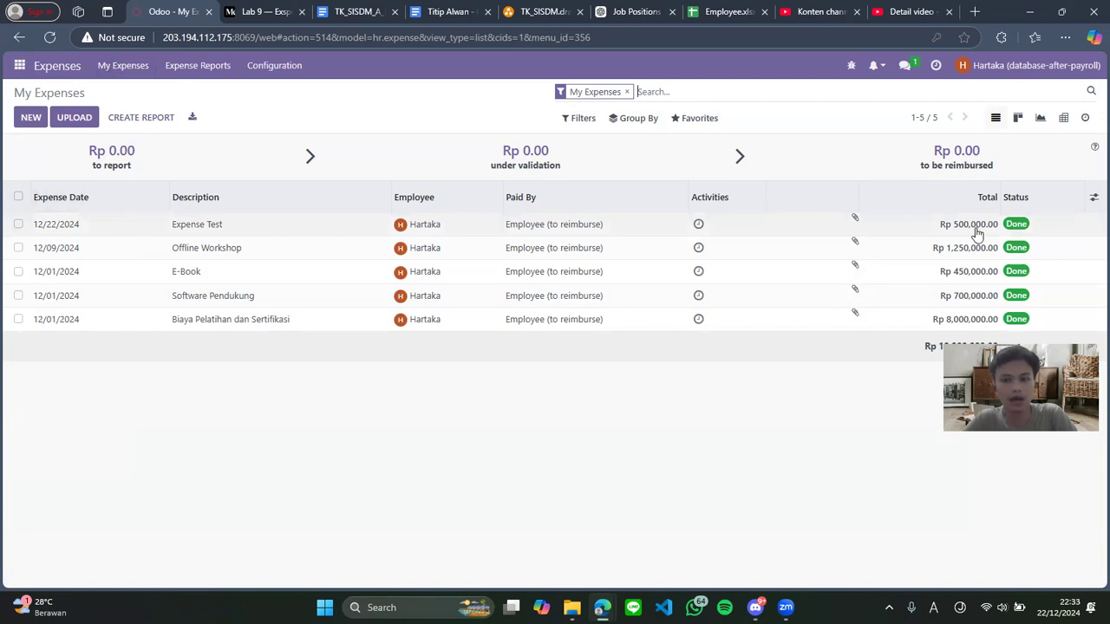
left_click(913, 228)
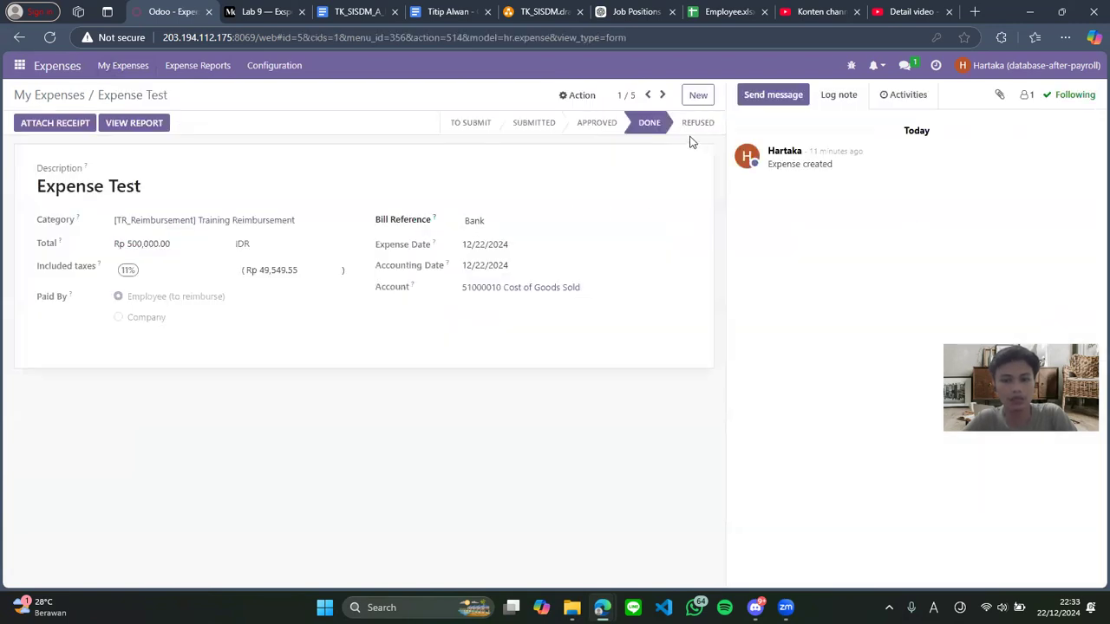